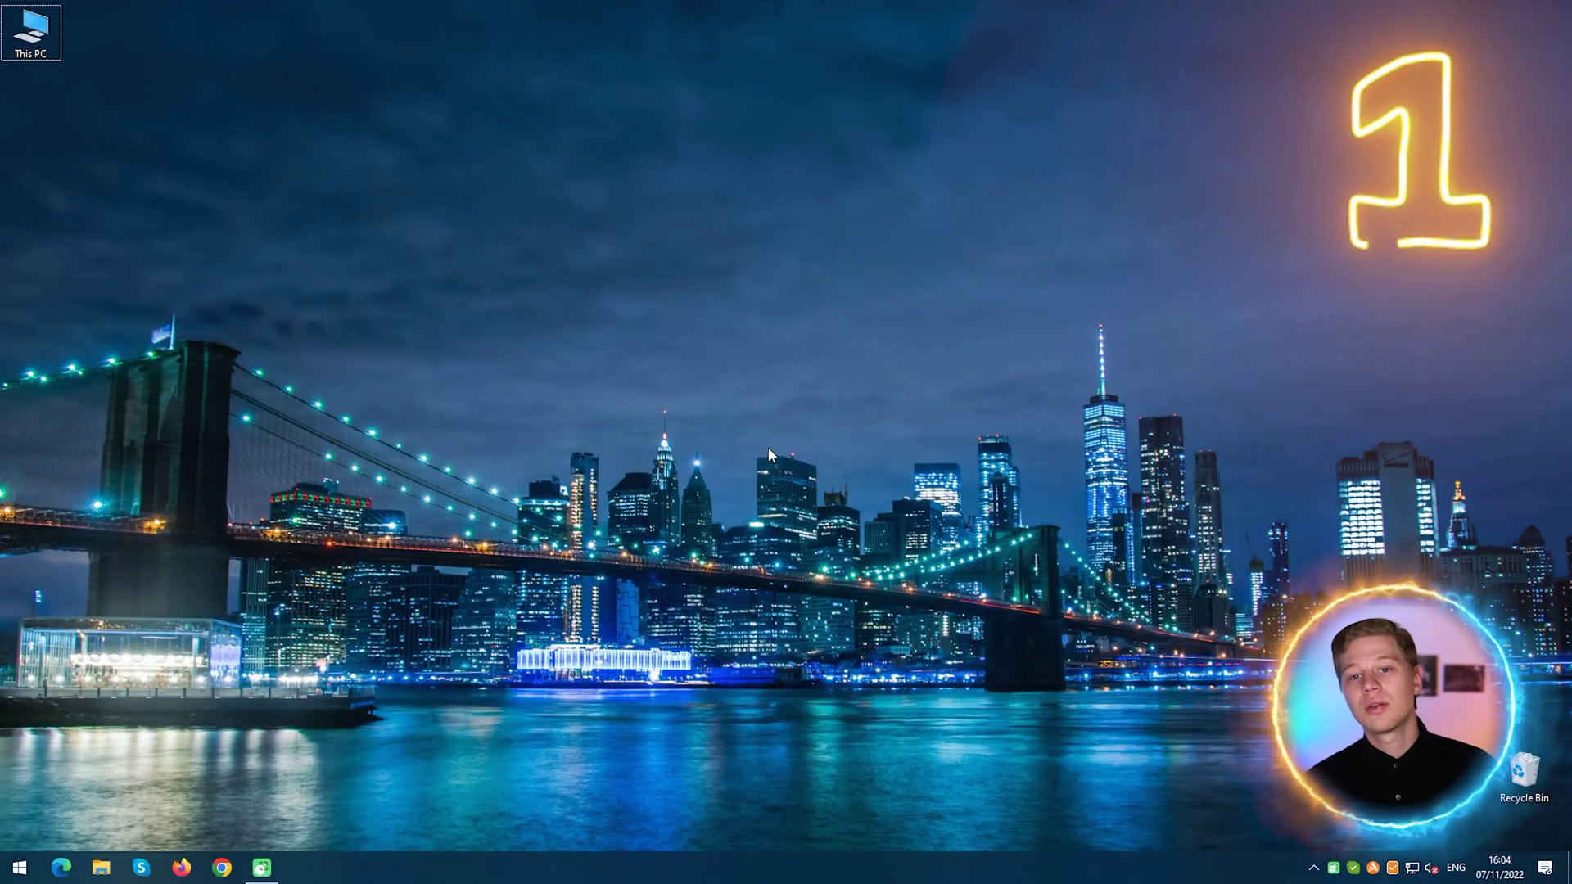
Launch Device Manager by running devmgmt.msc from the Run box
key(super+r)
drag(198, 694, 907, 288)
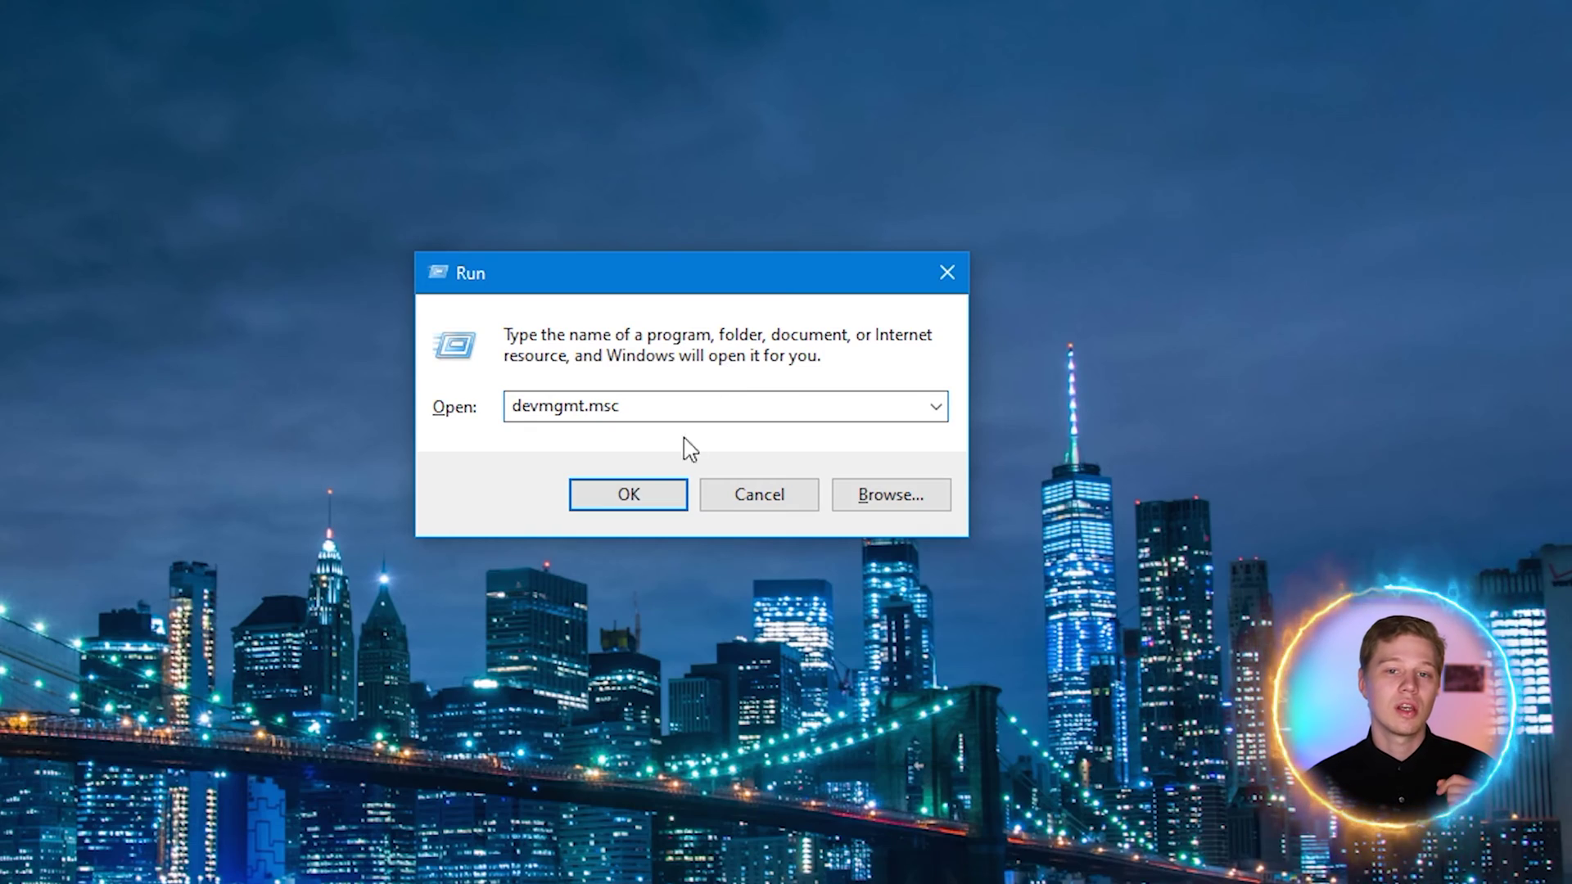
click(642, 491)
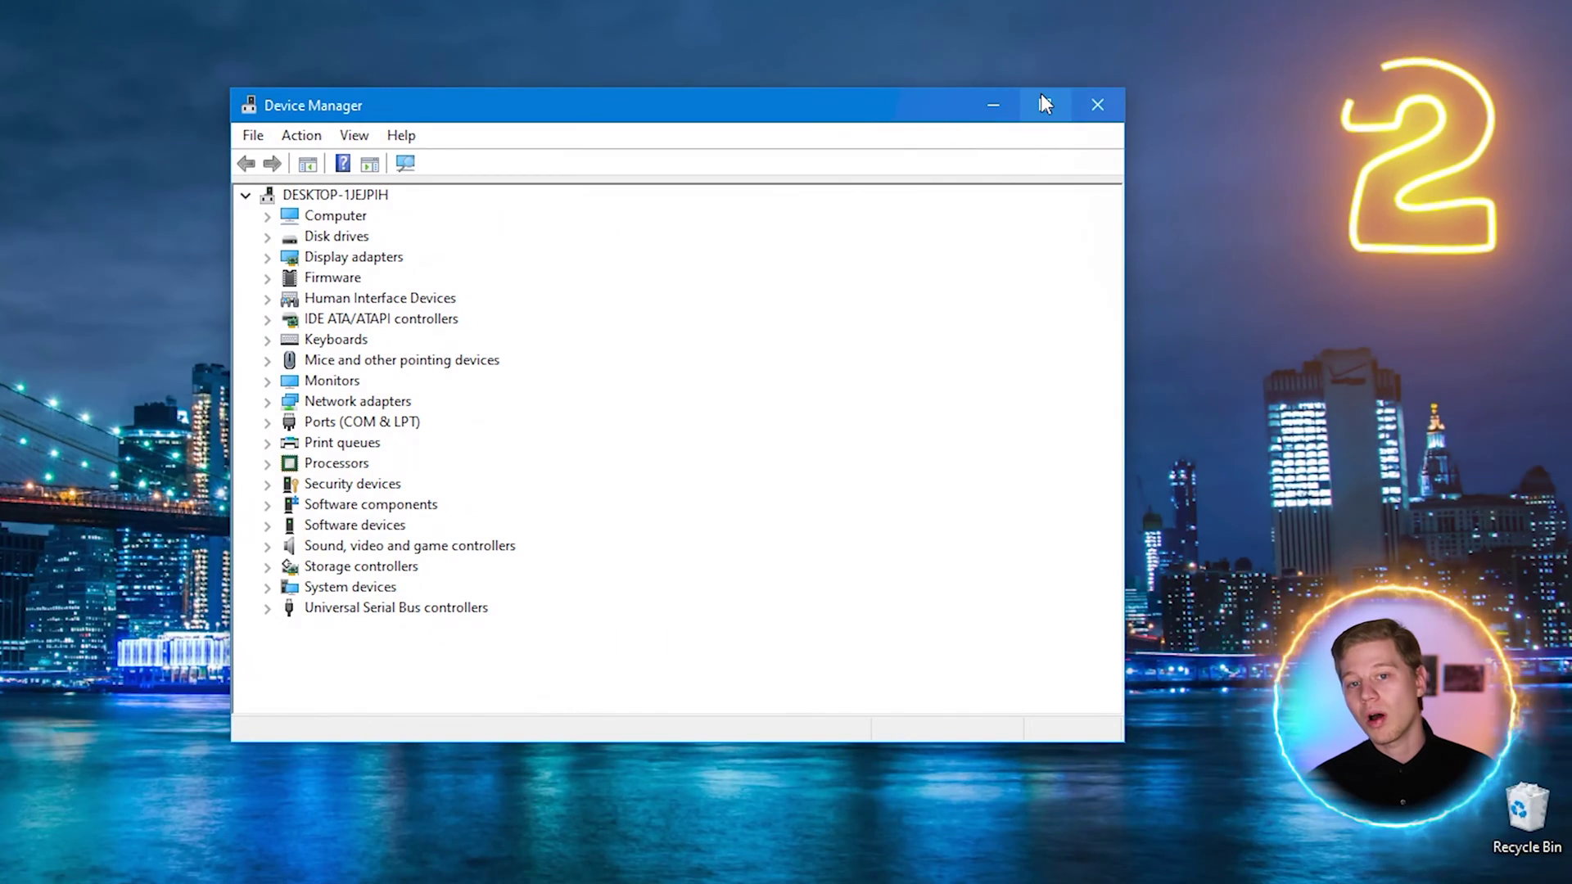
Under Display adapters, update the Intel(R) UHD Graphics 630 driver by searching automatically
click(976, 91)
click(28, 162)
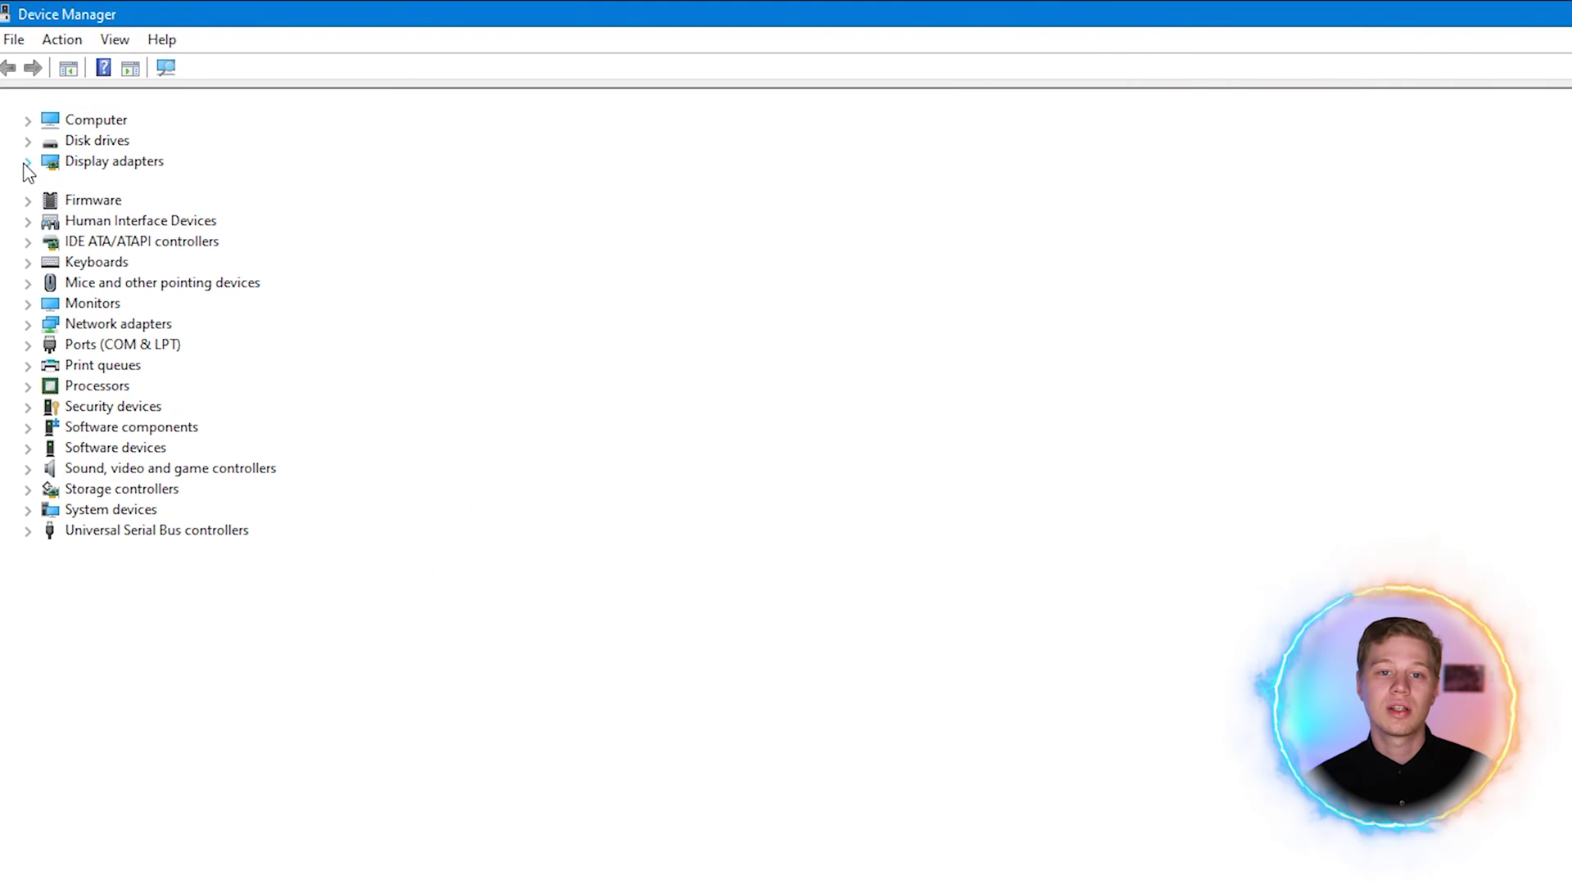
right_click(151, 190)
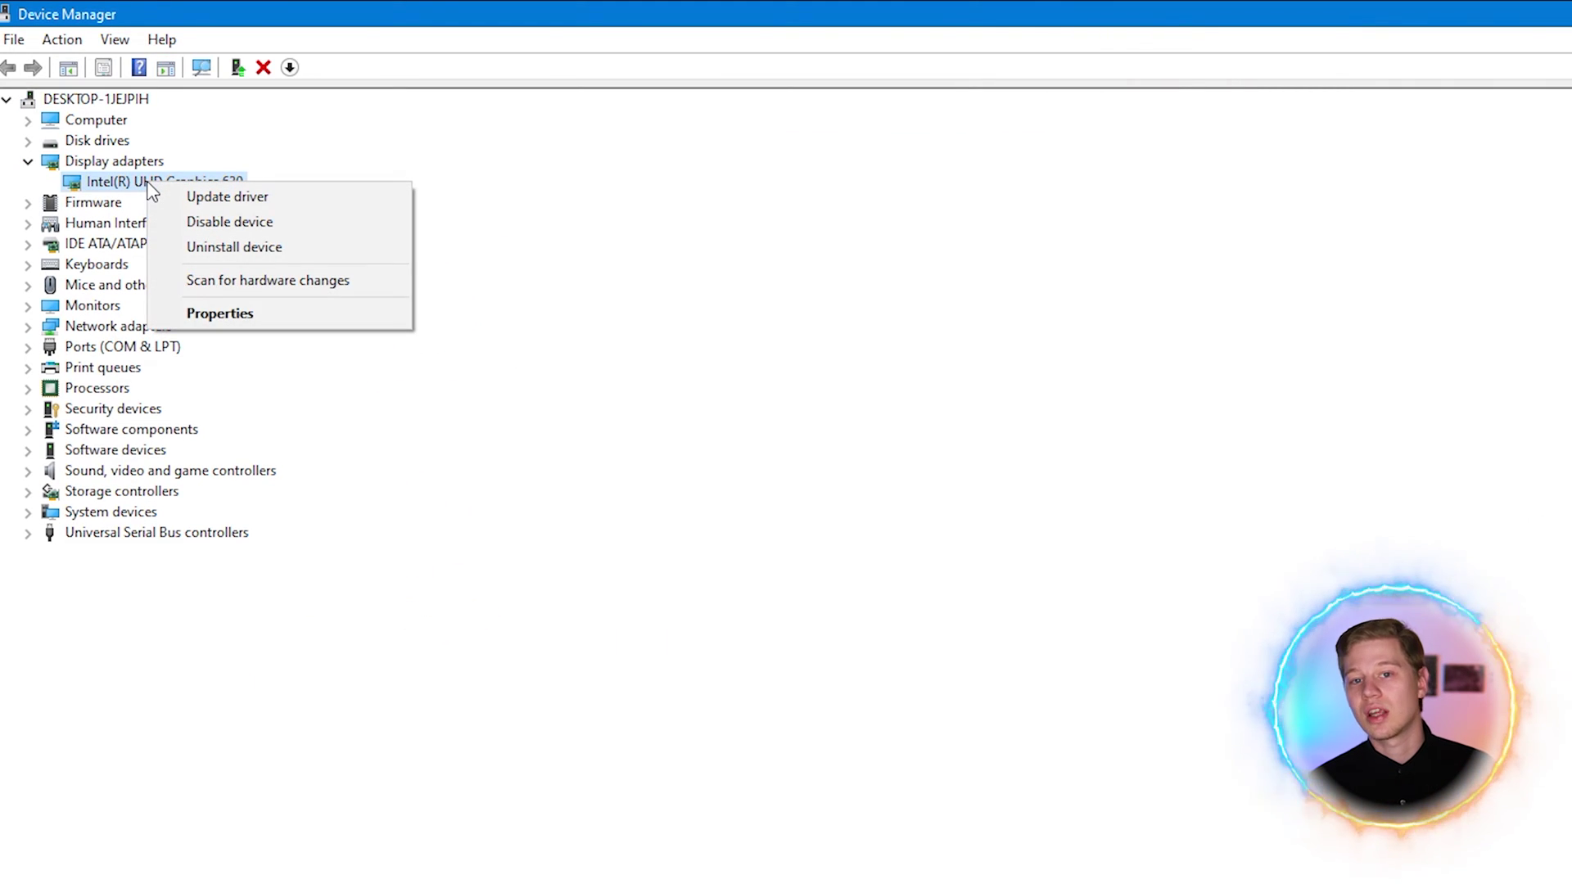
click(227, 197)
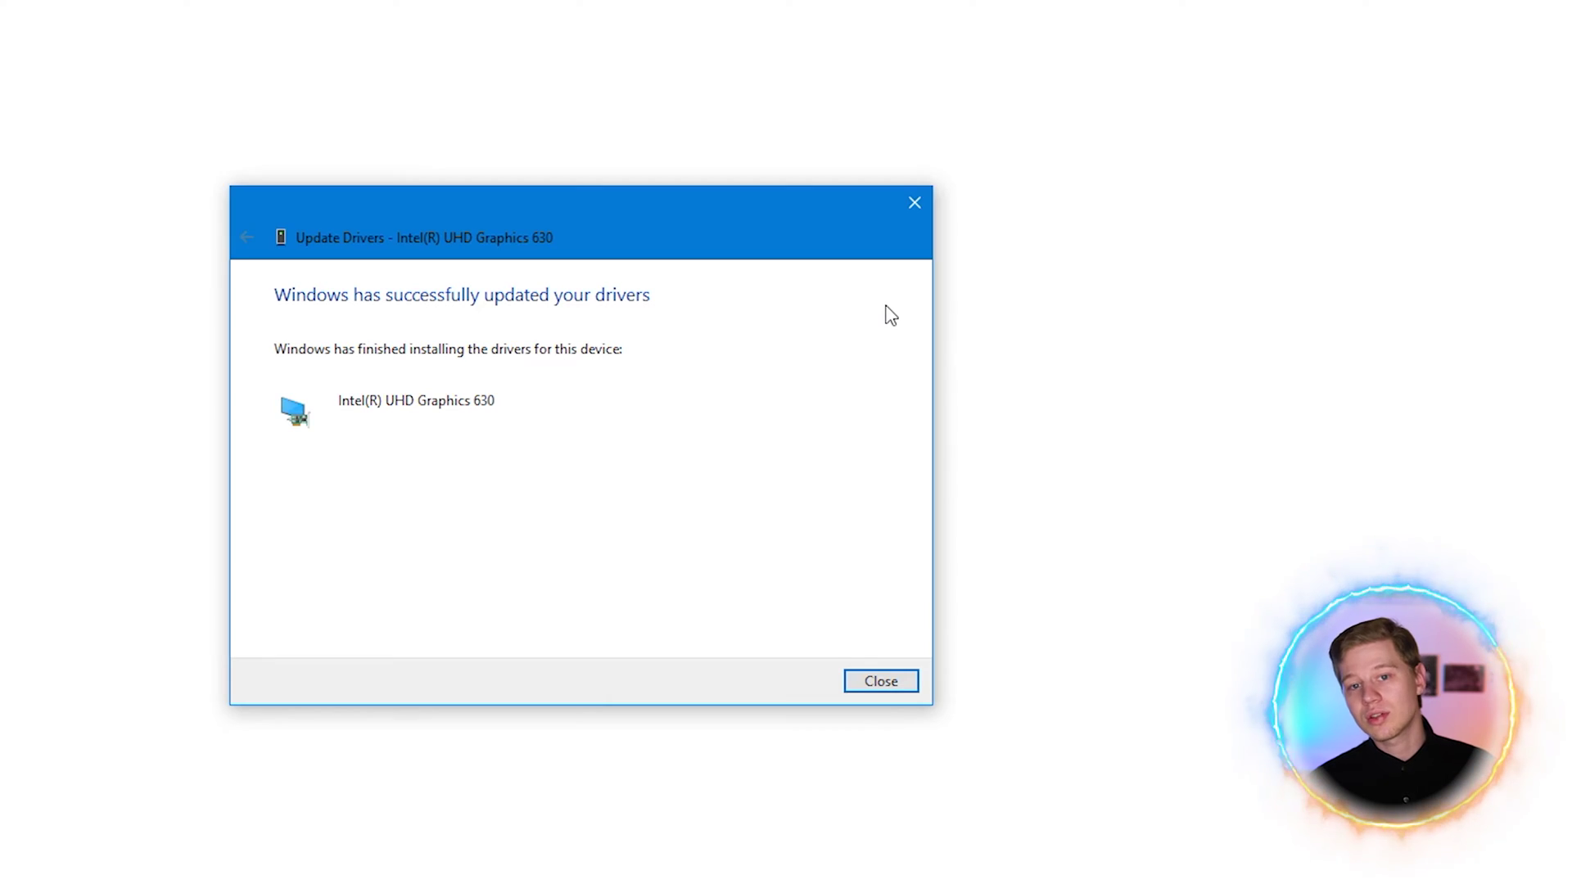
Search the home folder and its subfolders for a newer Intel UHD Graphics 630 driver
click(881, 681)
right_click(115, 129)
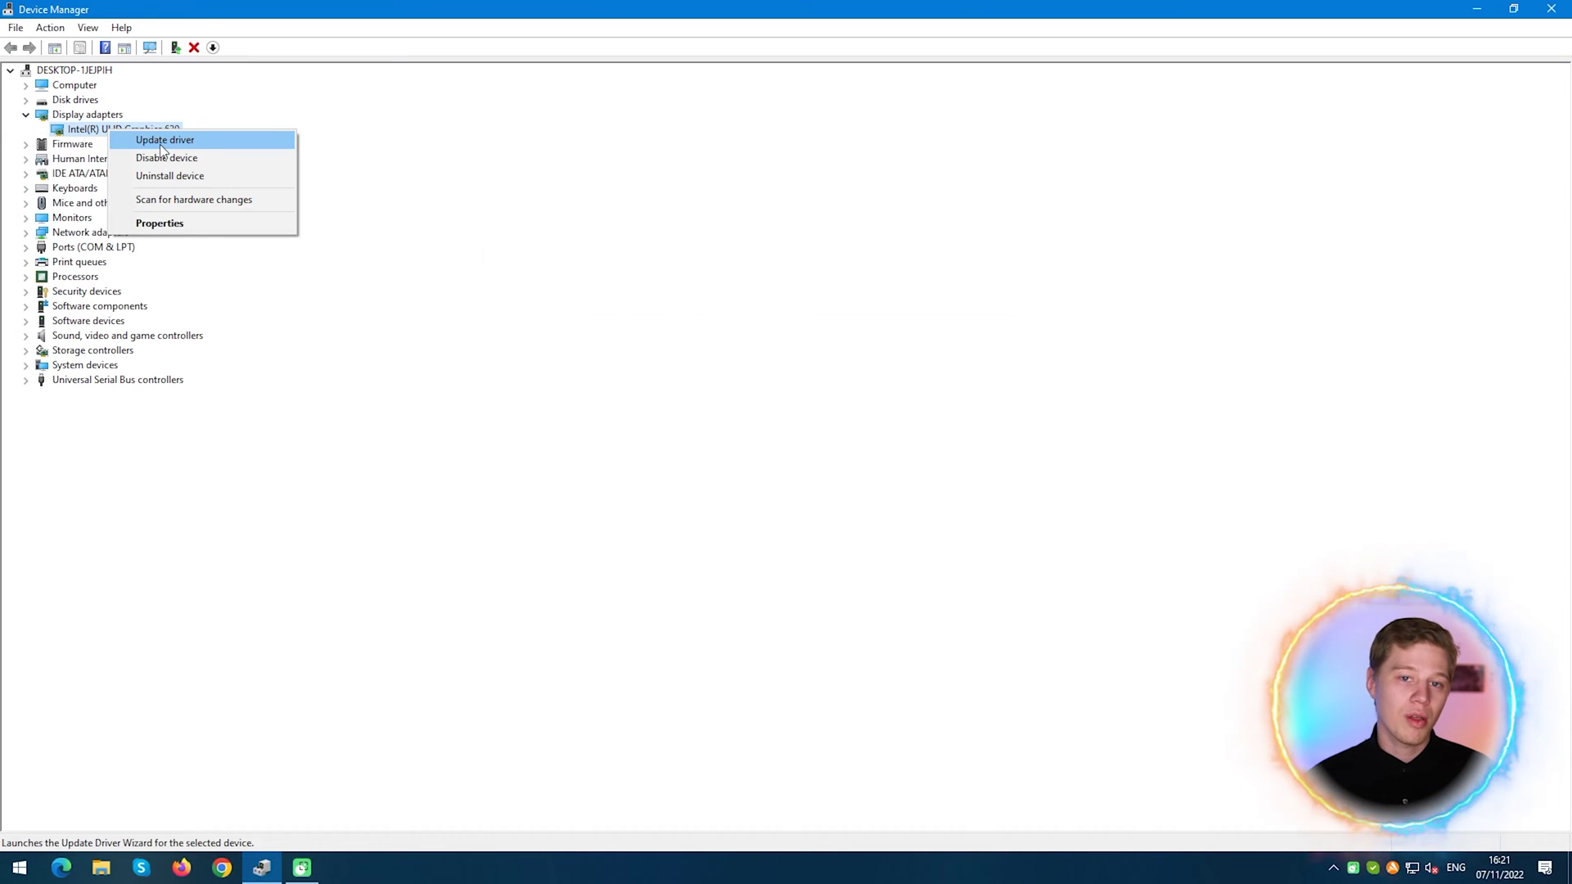
click(159, 142)
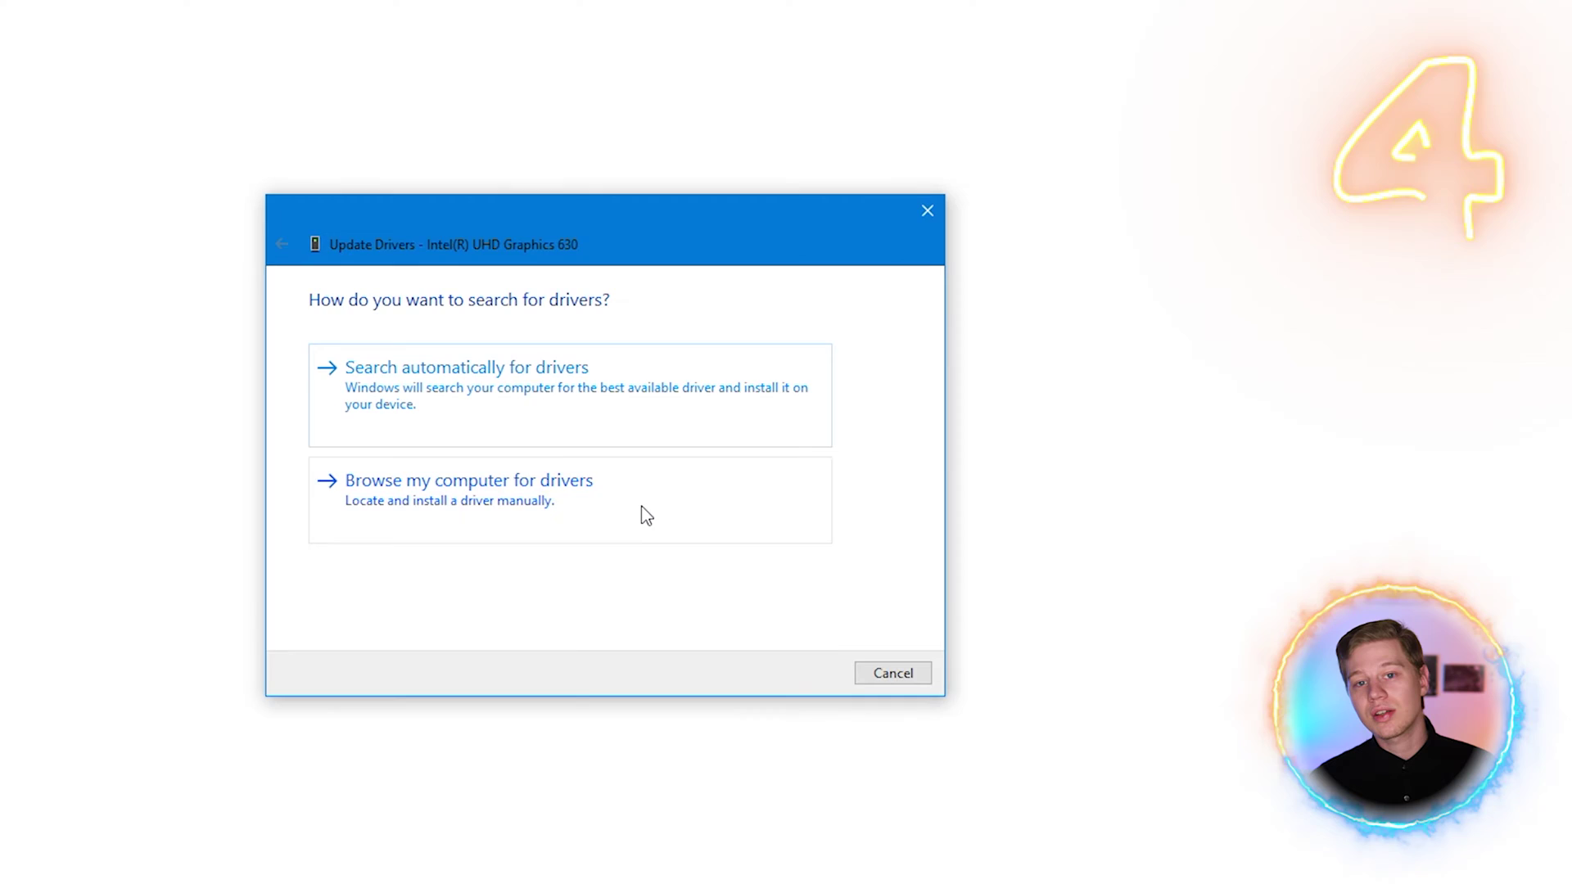
click(618, 508)
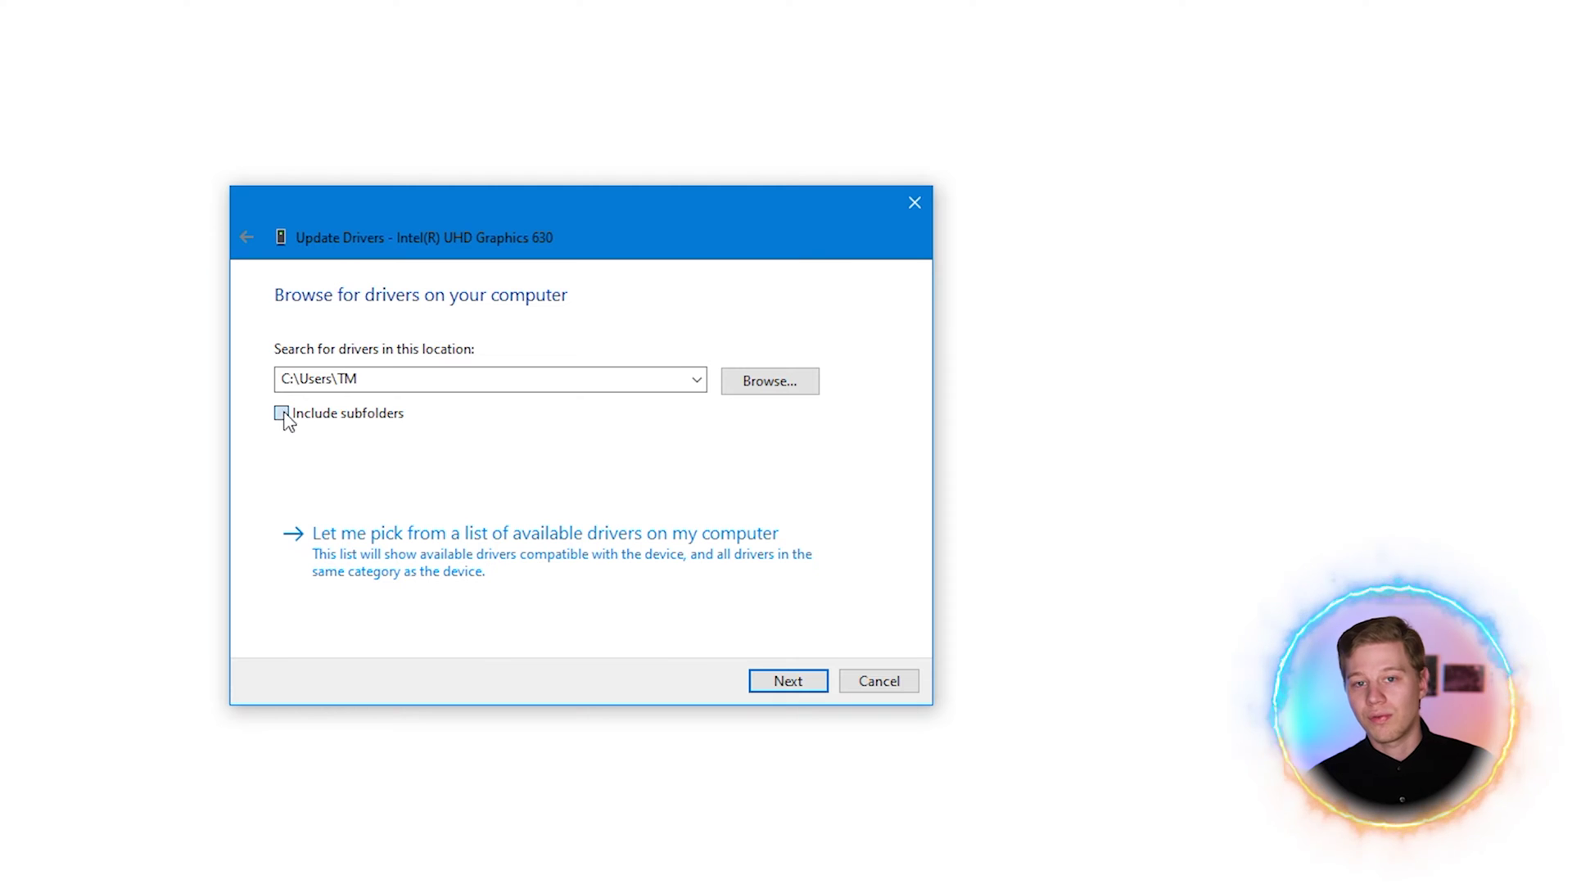
click(768, 382)
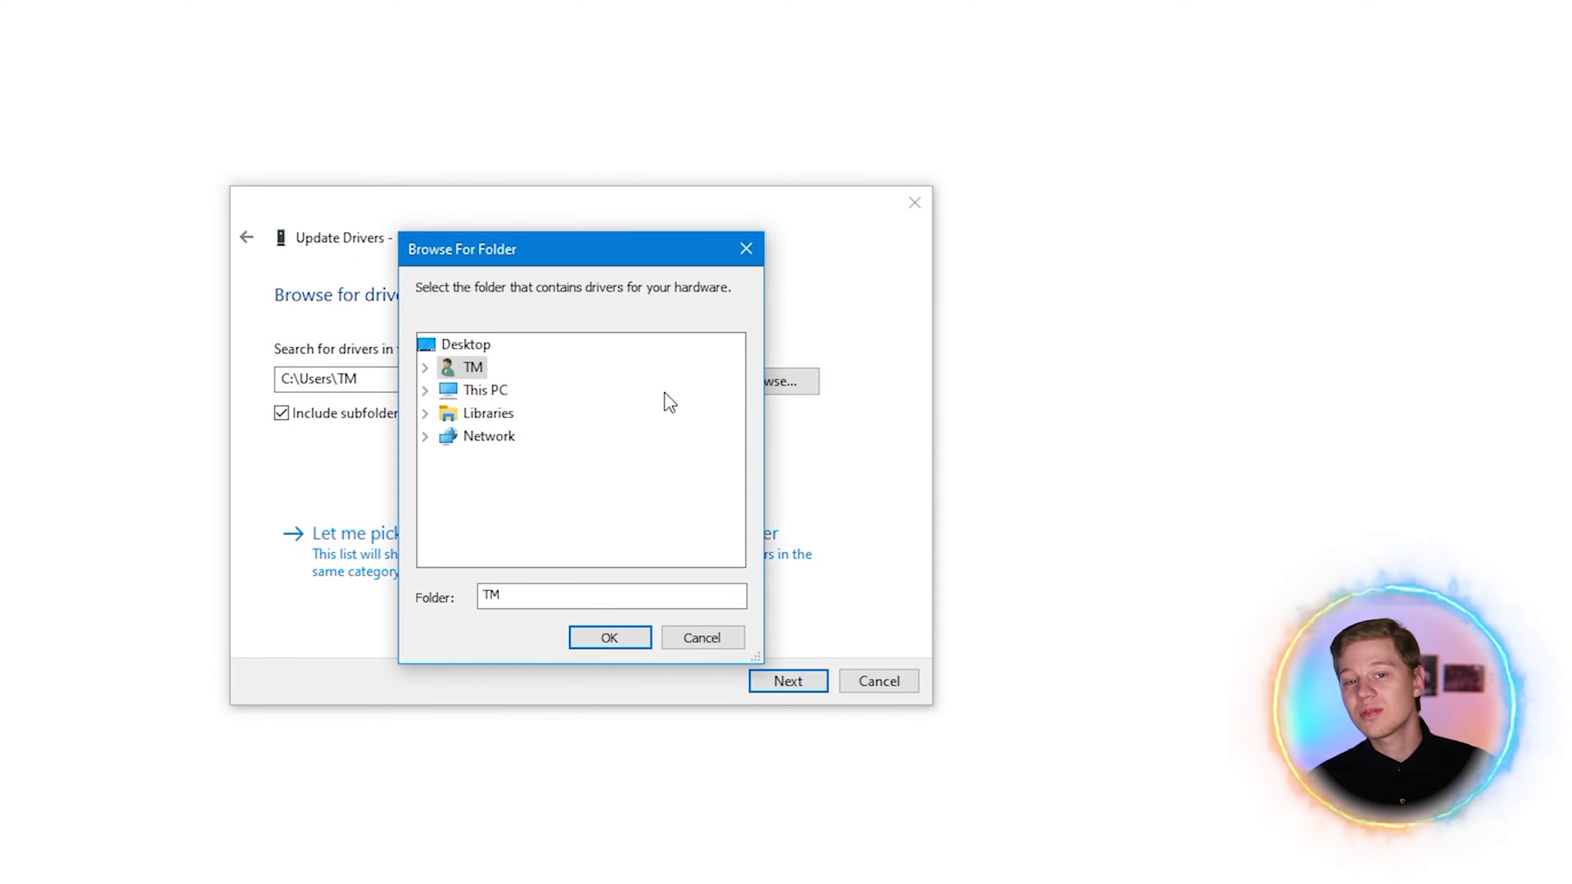
click(611, 637)
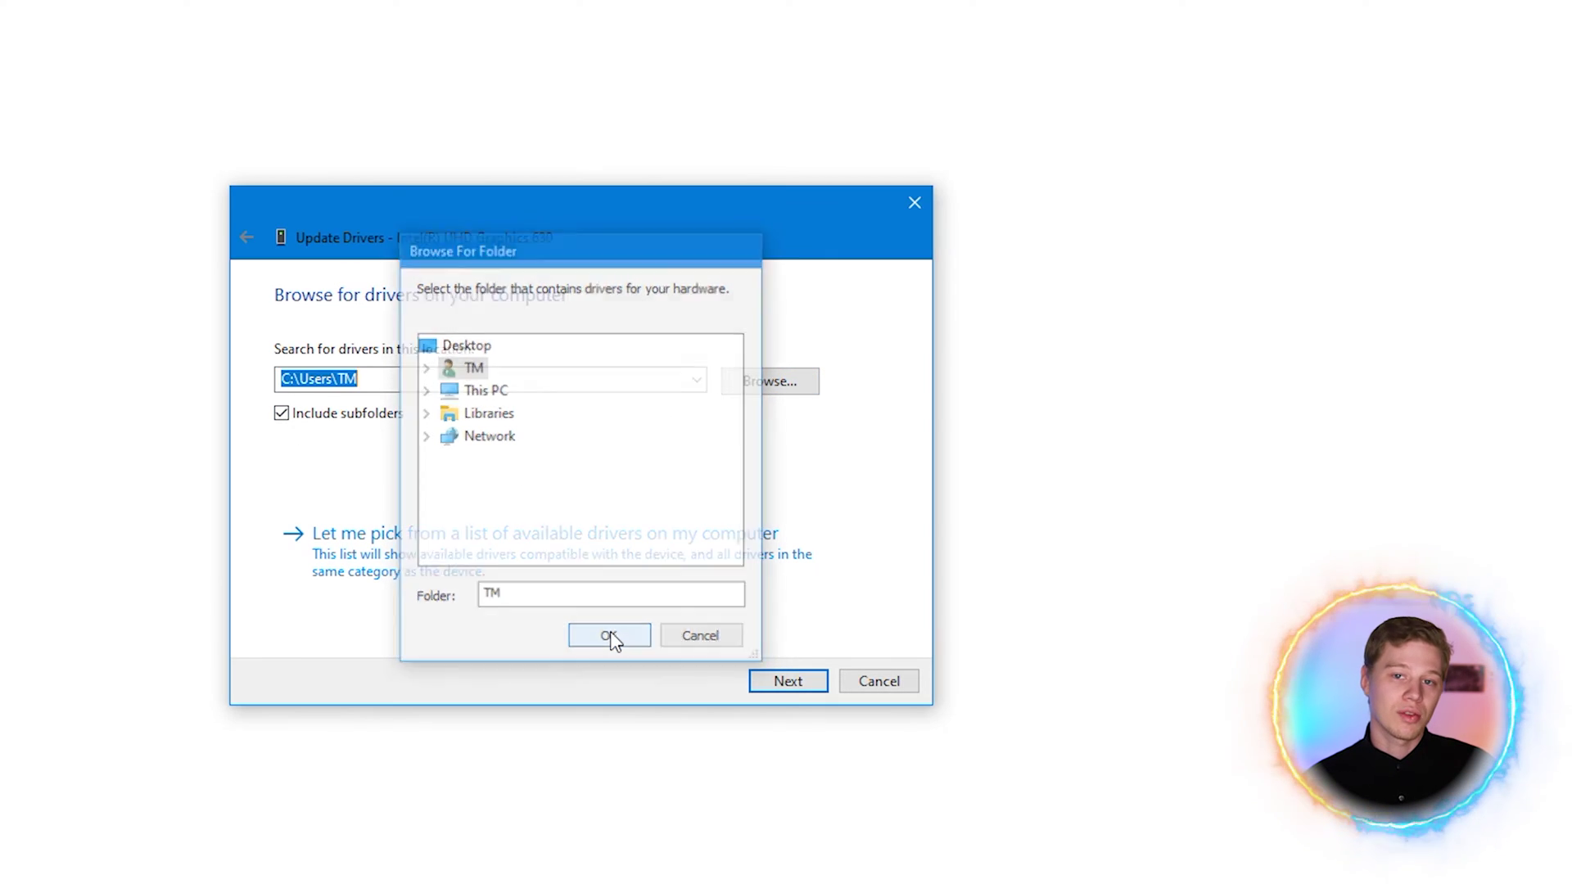
click(787, 682)
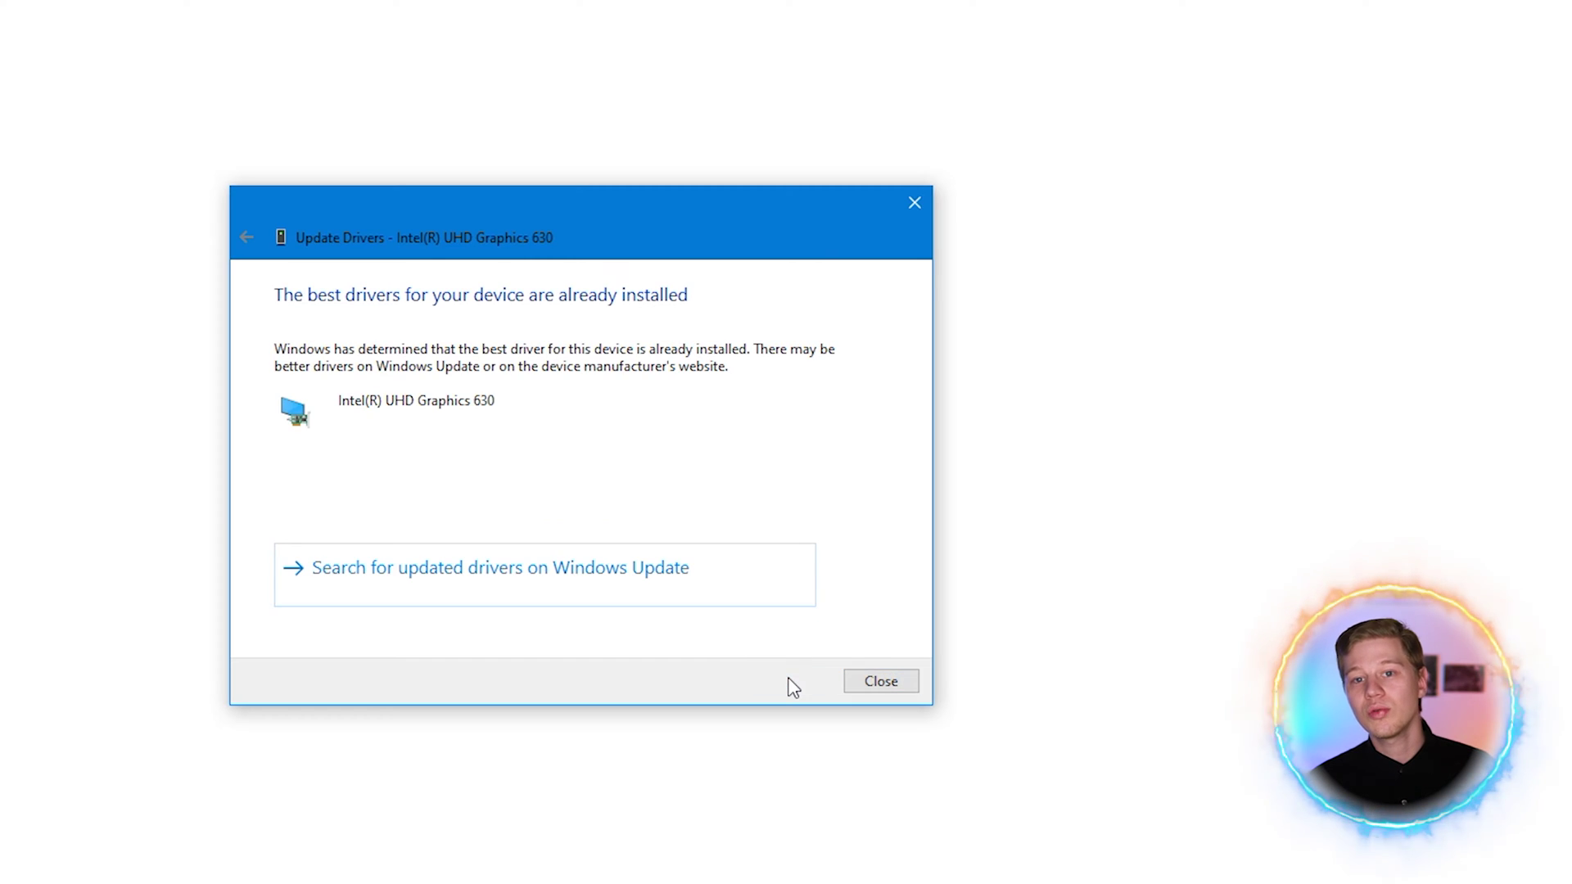
Follow the wizard's Windows Update link and check for updates in maximized Settings
click(647, 592)
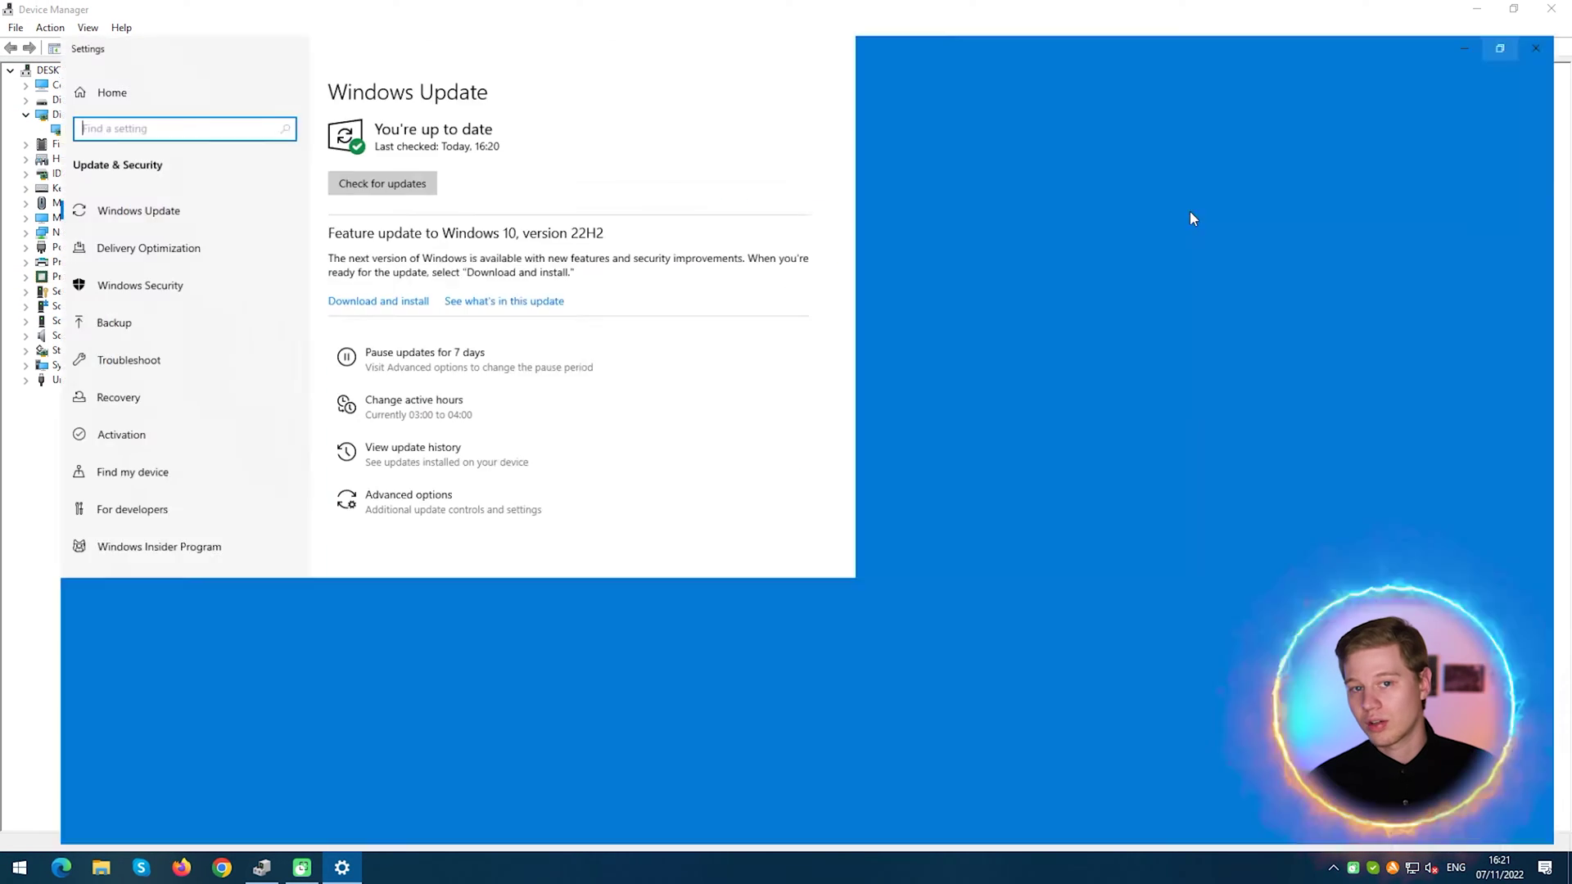
click(1191, 210)
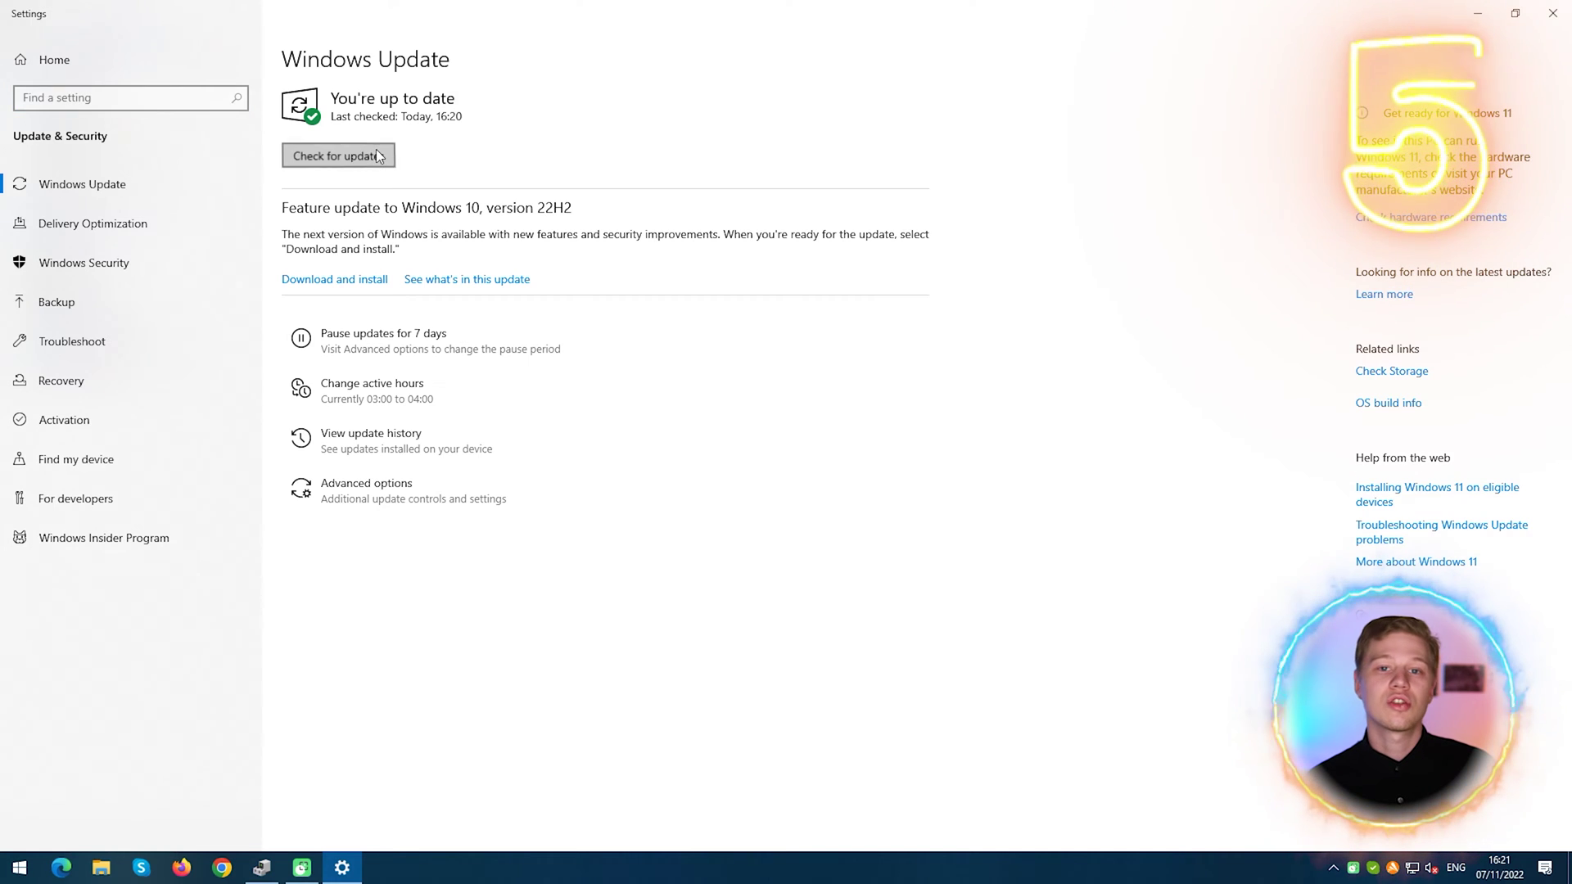
click(360, 156)
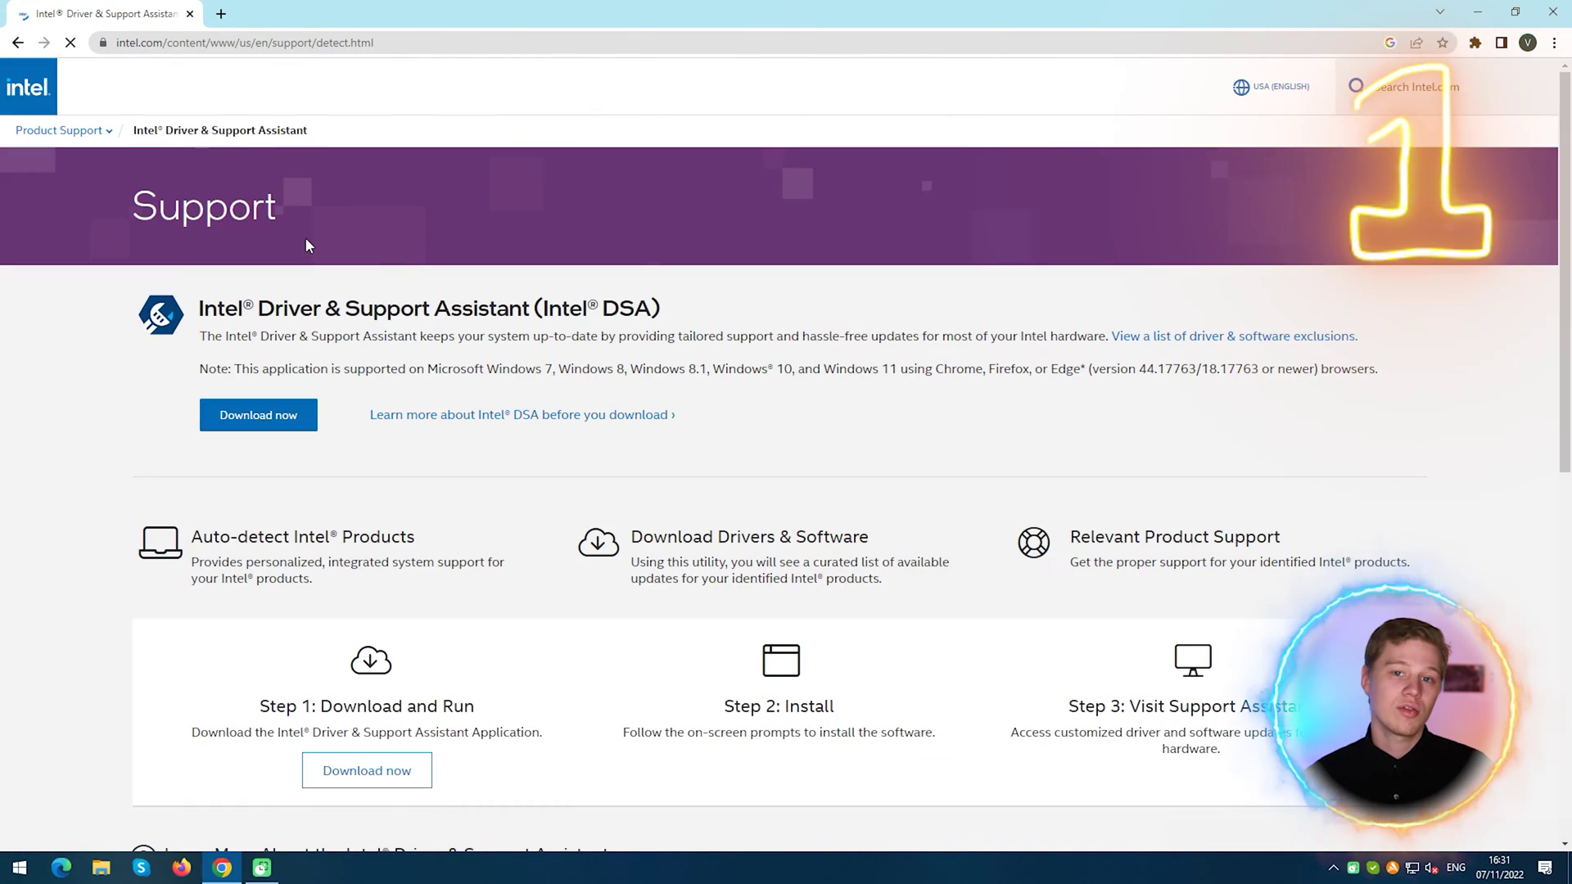
Download the Intel Driver & Support Assistant installer from Intel's page
click(258, 418)
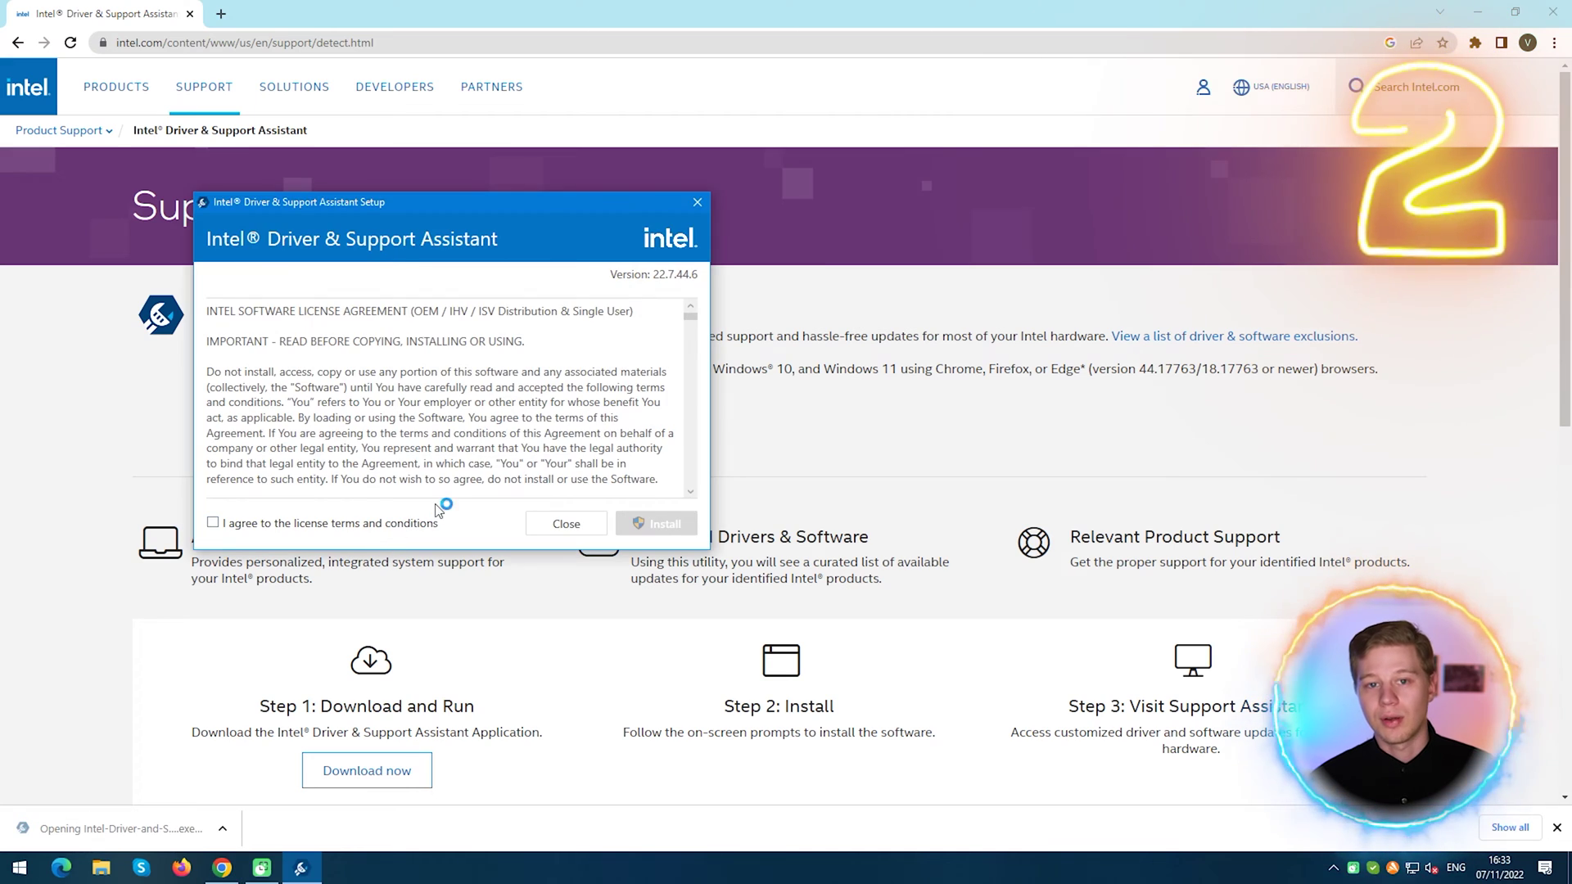
Accept the license terms, then install and launch Intel Driver & Support Assistant
click(1488, 12)
click(1489, 11)
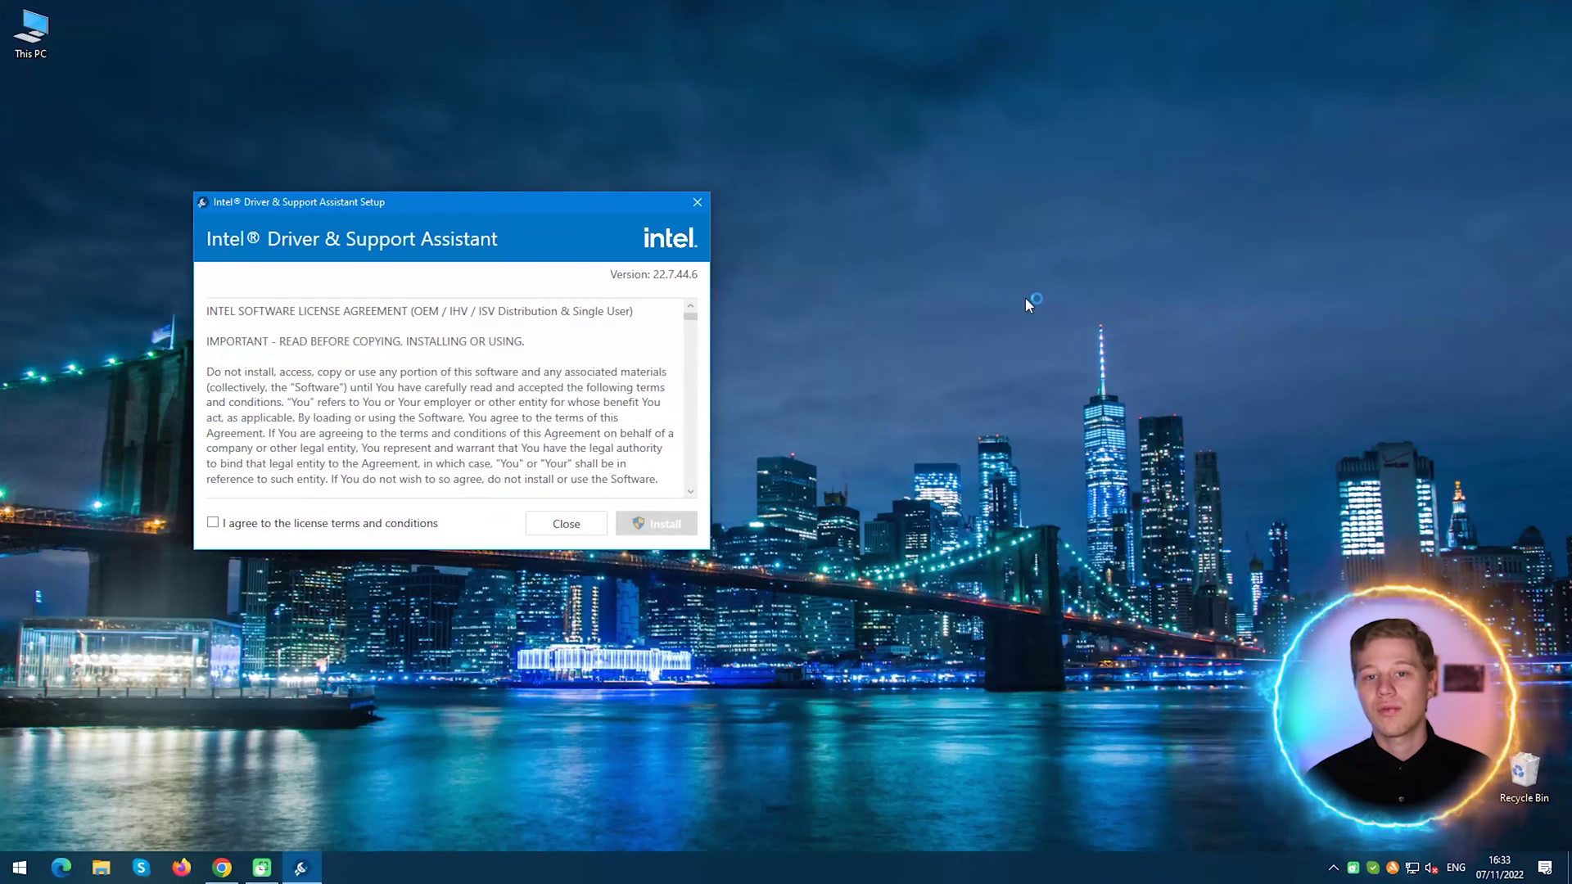
drag(489, 212, 781, 250)
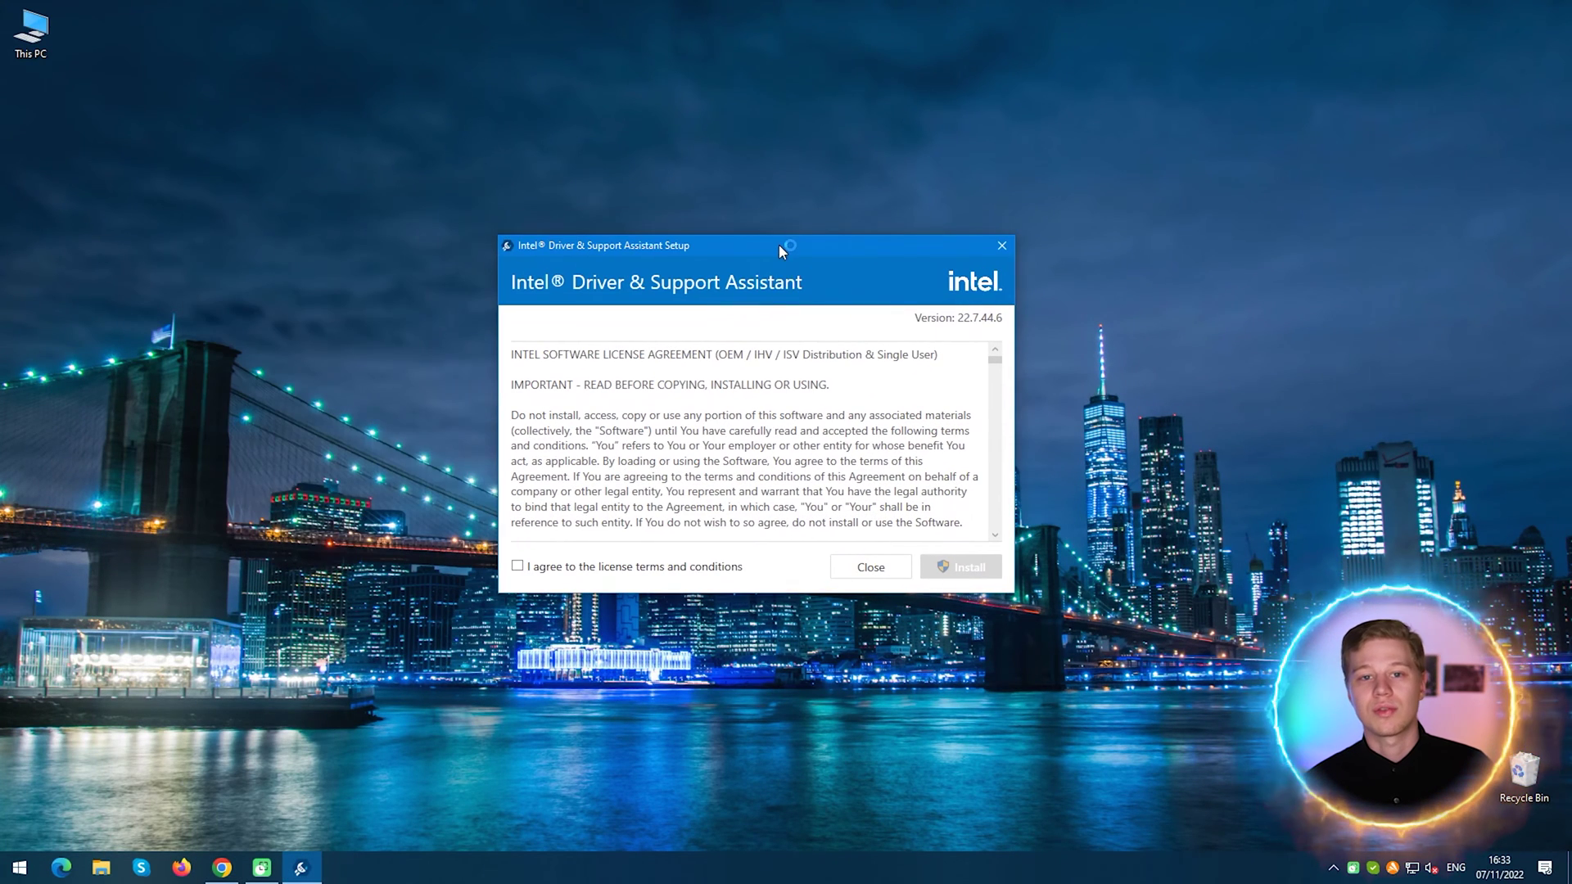
click(687, 572)
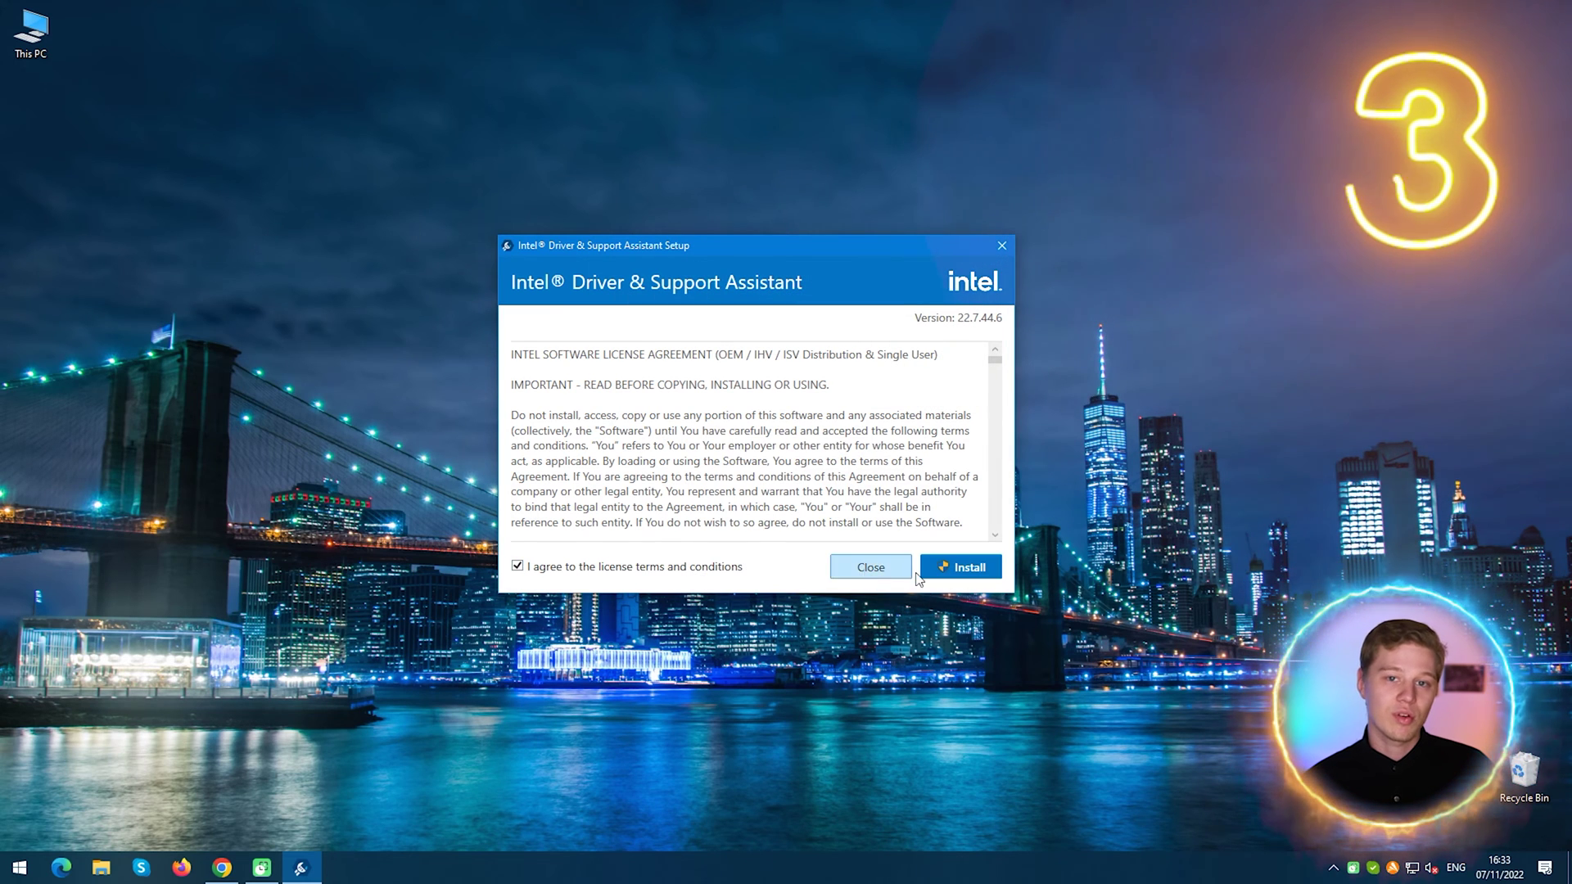
click(969, 576)
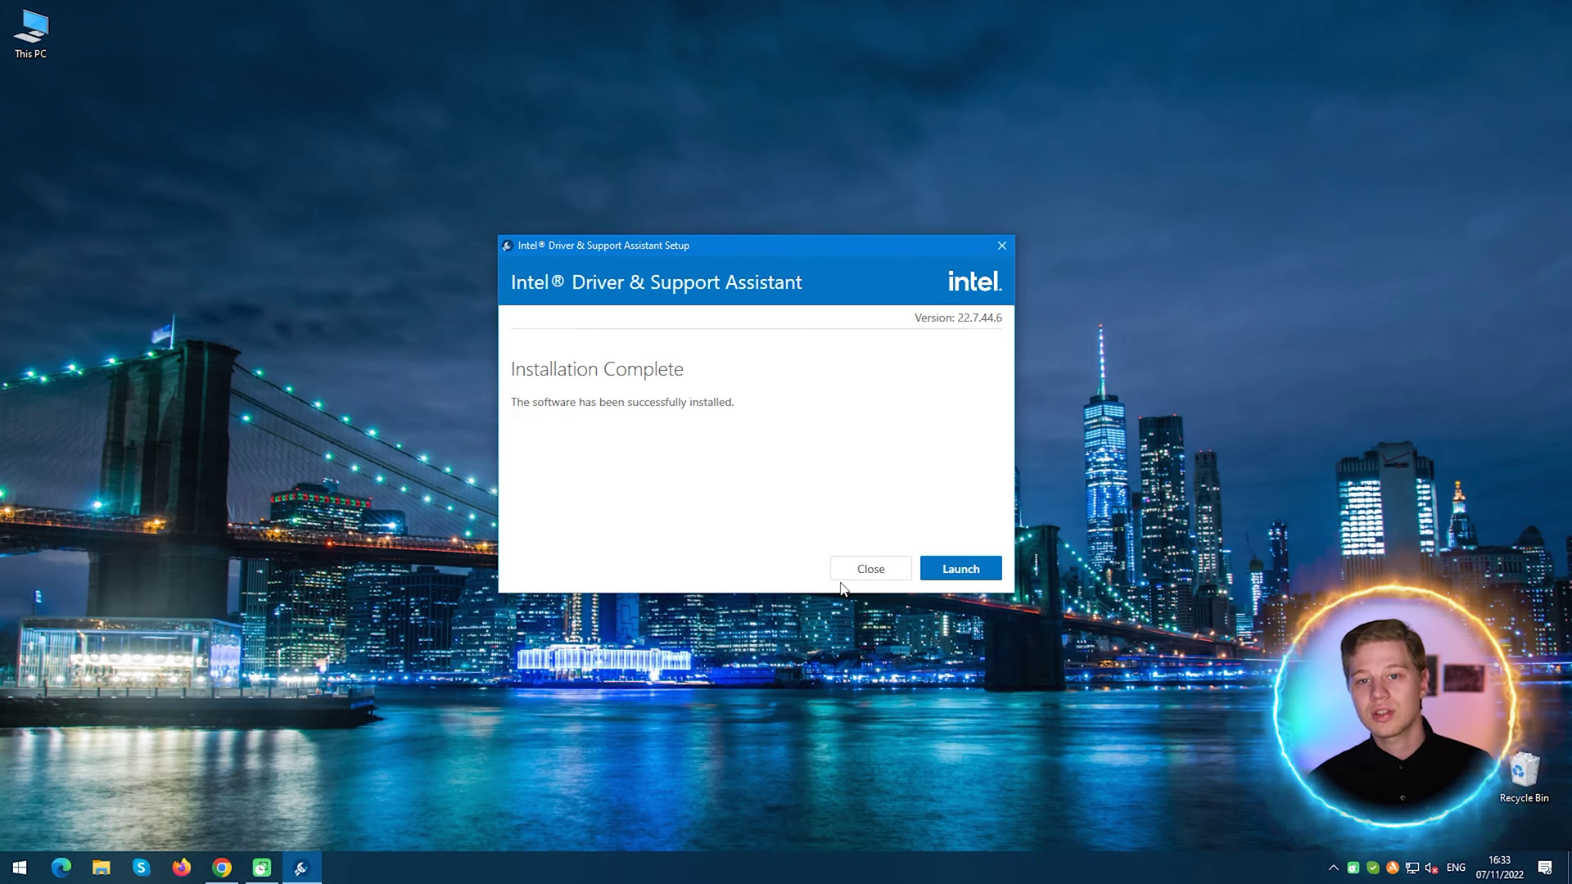
click(957, 570)
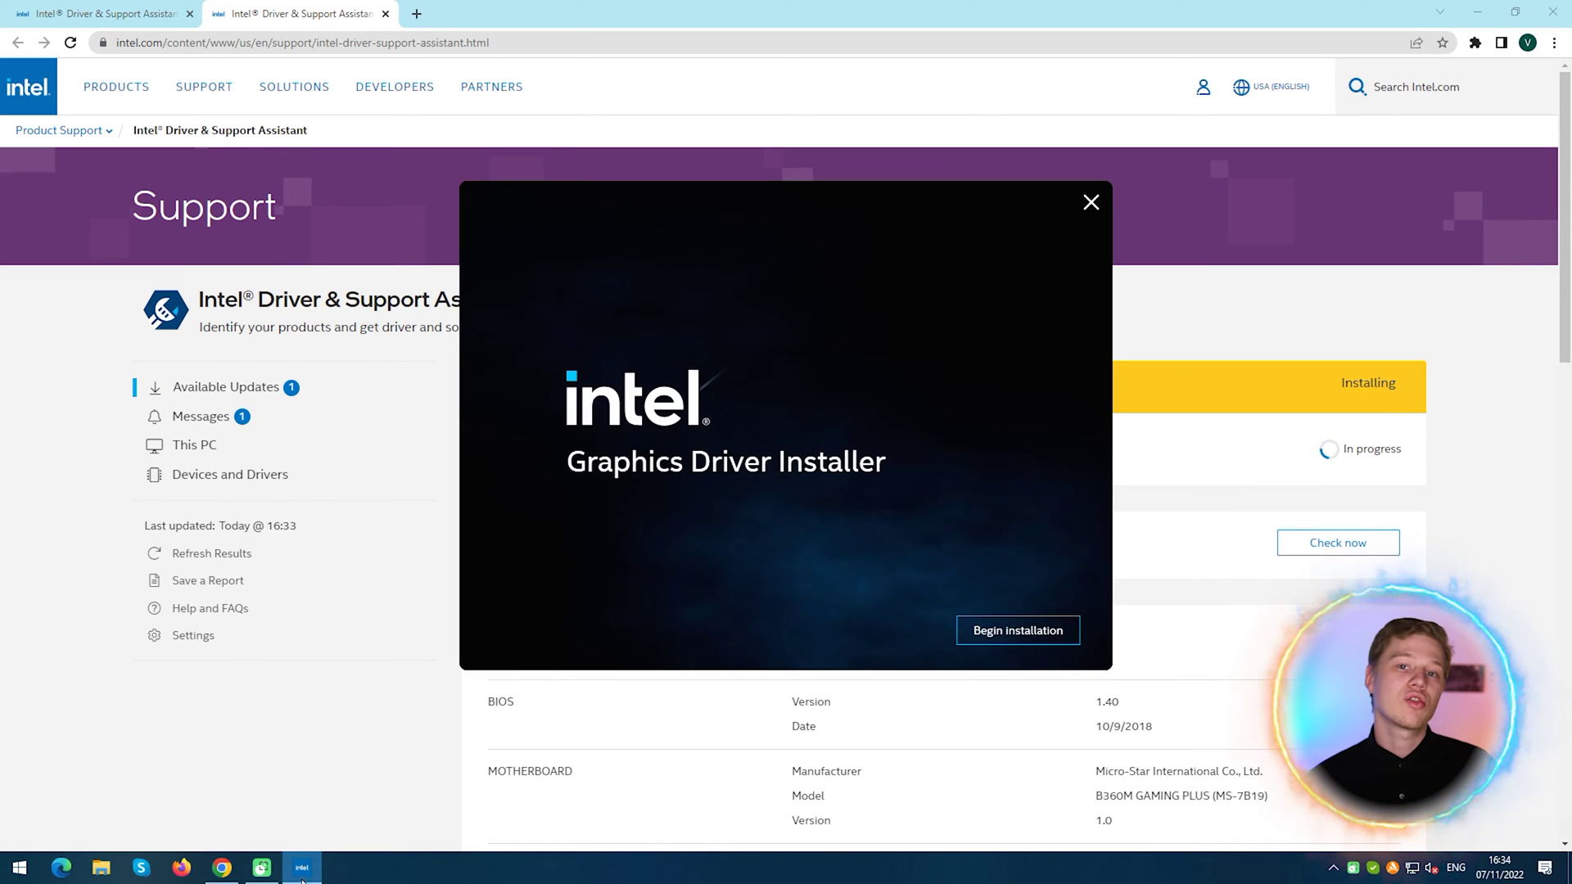
Agree to the Intel graphics driver license, install it, and show installation details
click(1053, 642)
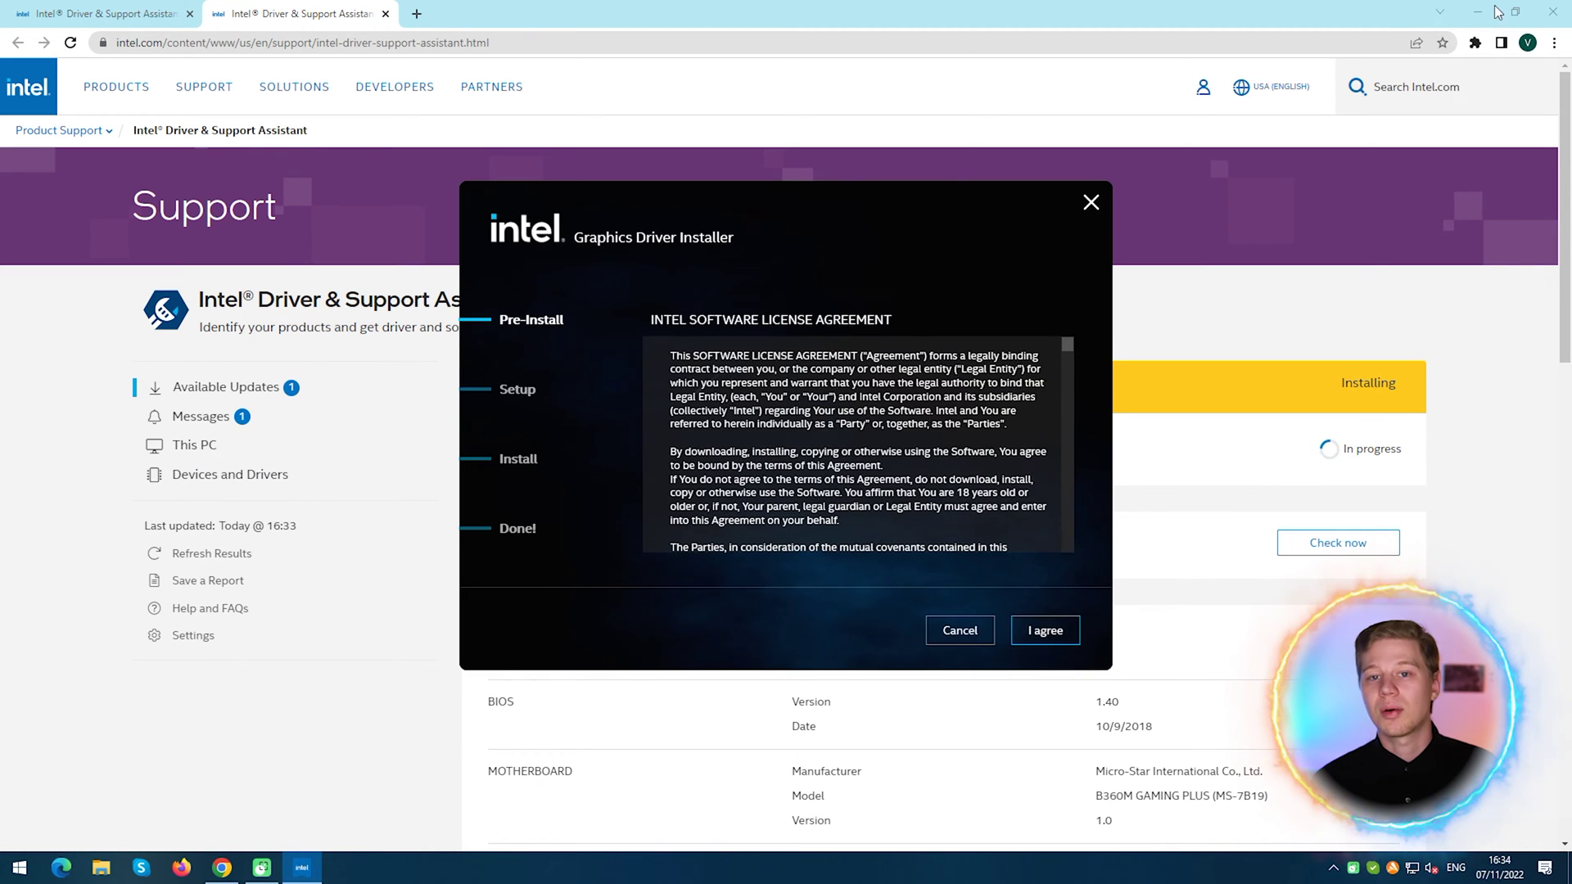
click(1495, 11)
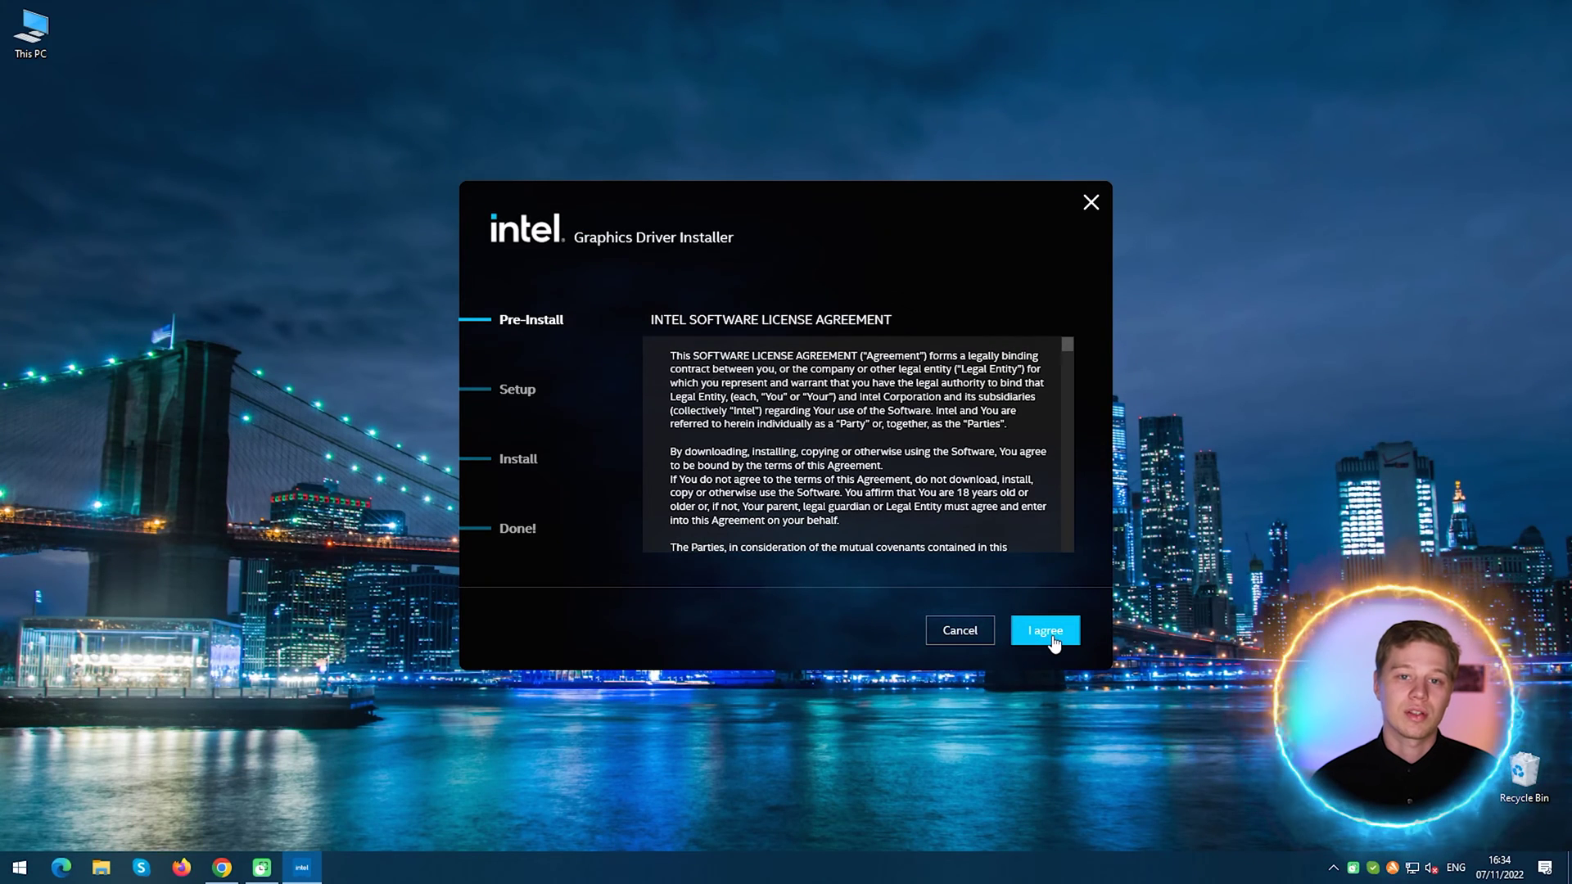
click(1053, 642)
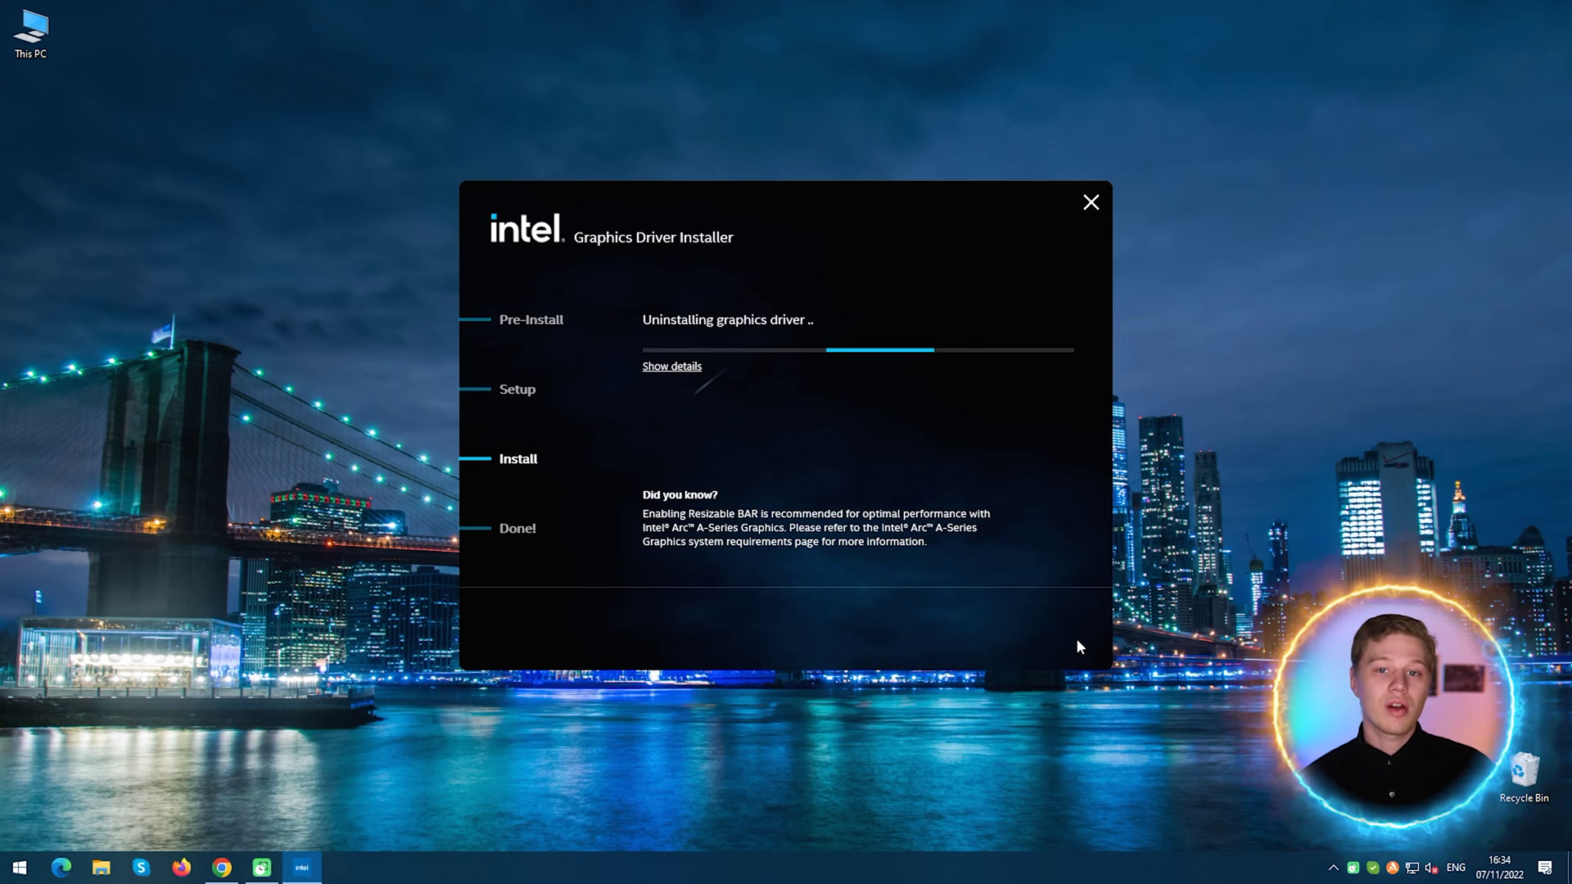
click(665, 368)
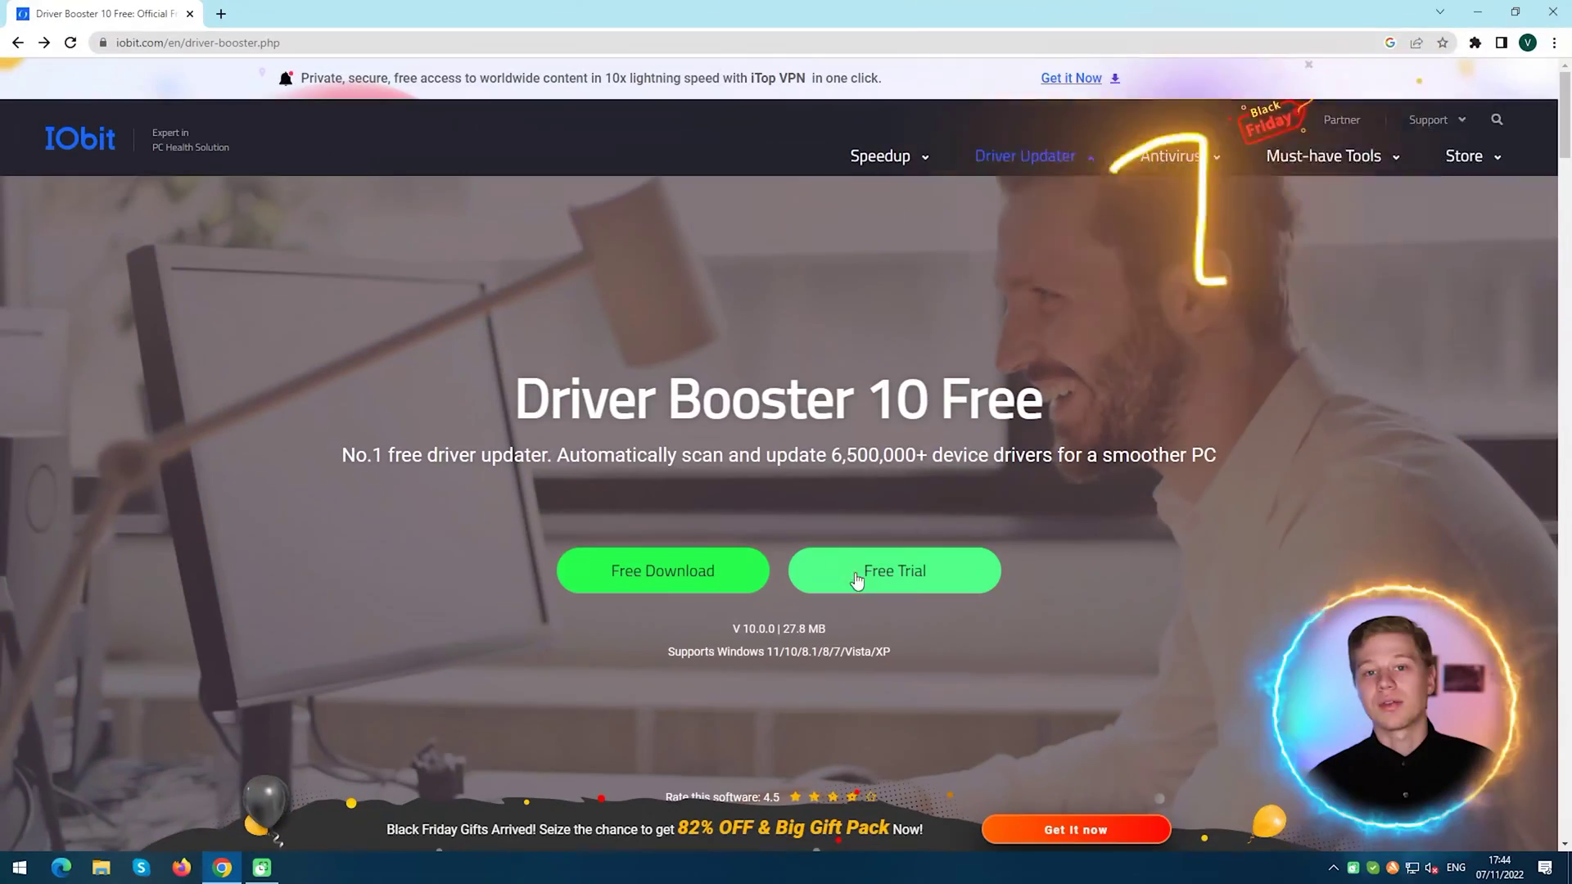
Download the Driver Booster free trial and choose Custom Install in its installer
click(912, 580)
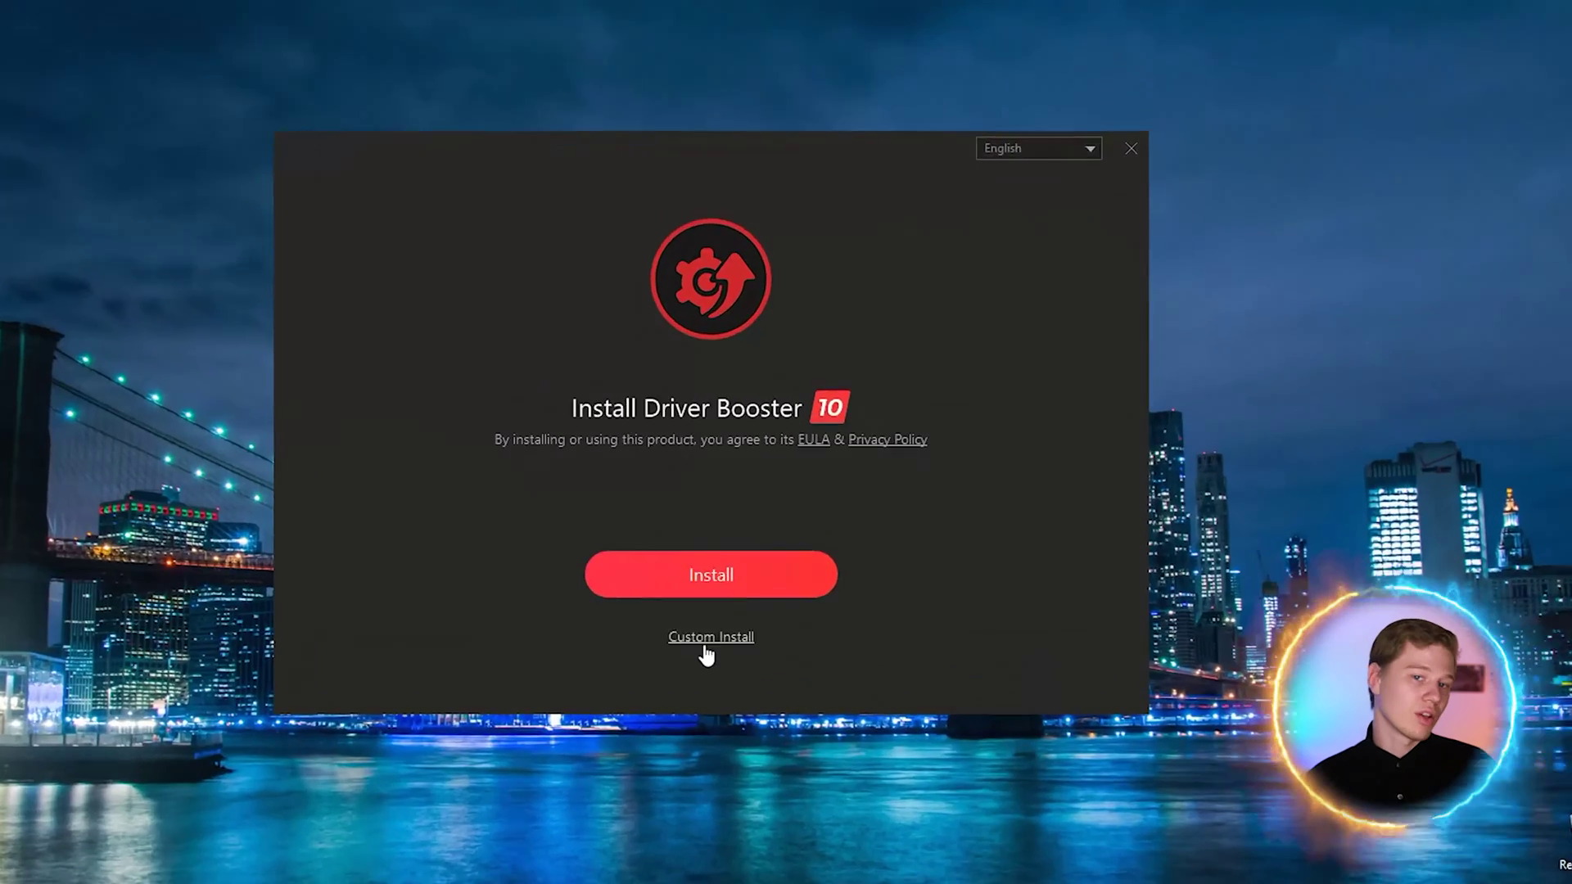
click(704, 647)
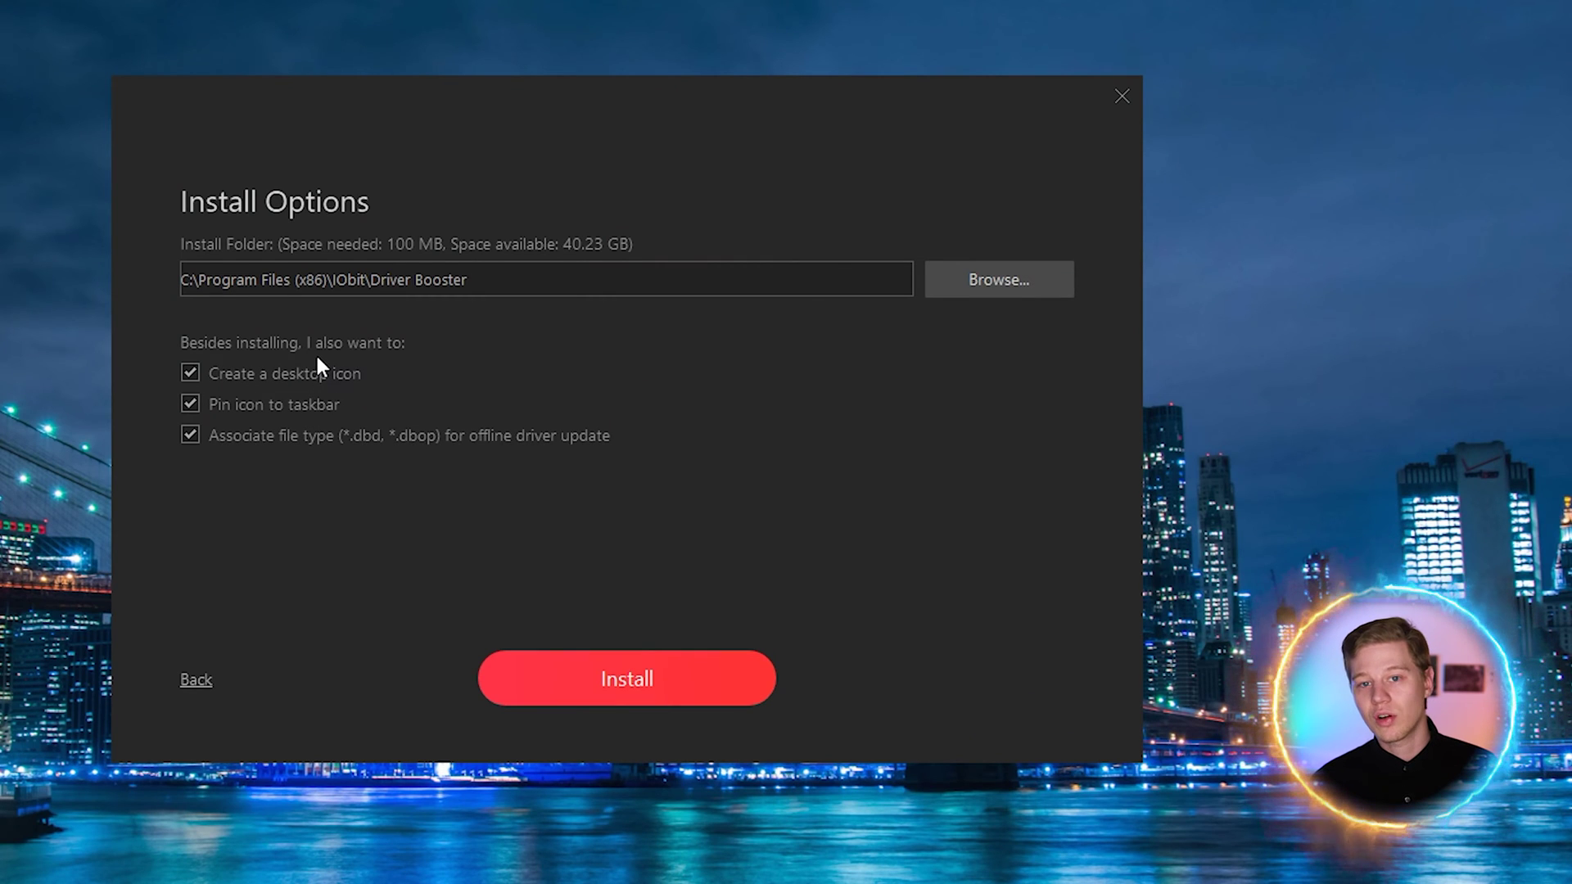
Install Driver Booster, answering 'No, thanks' to the IObit Malware Fighter offer
click(627, 679)
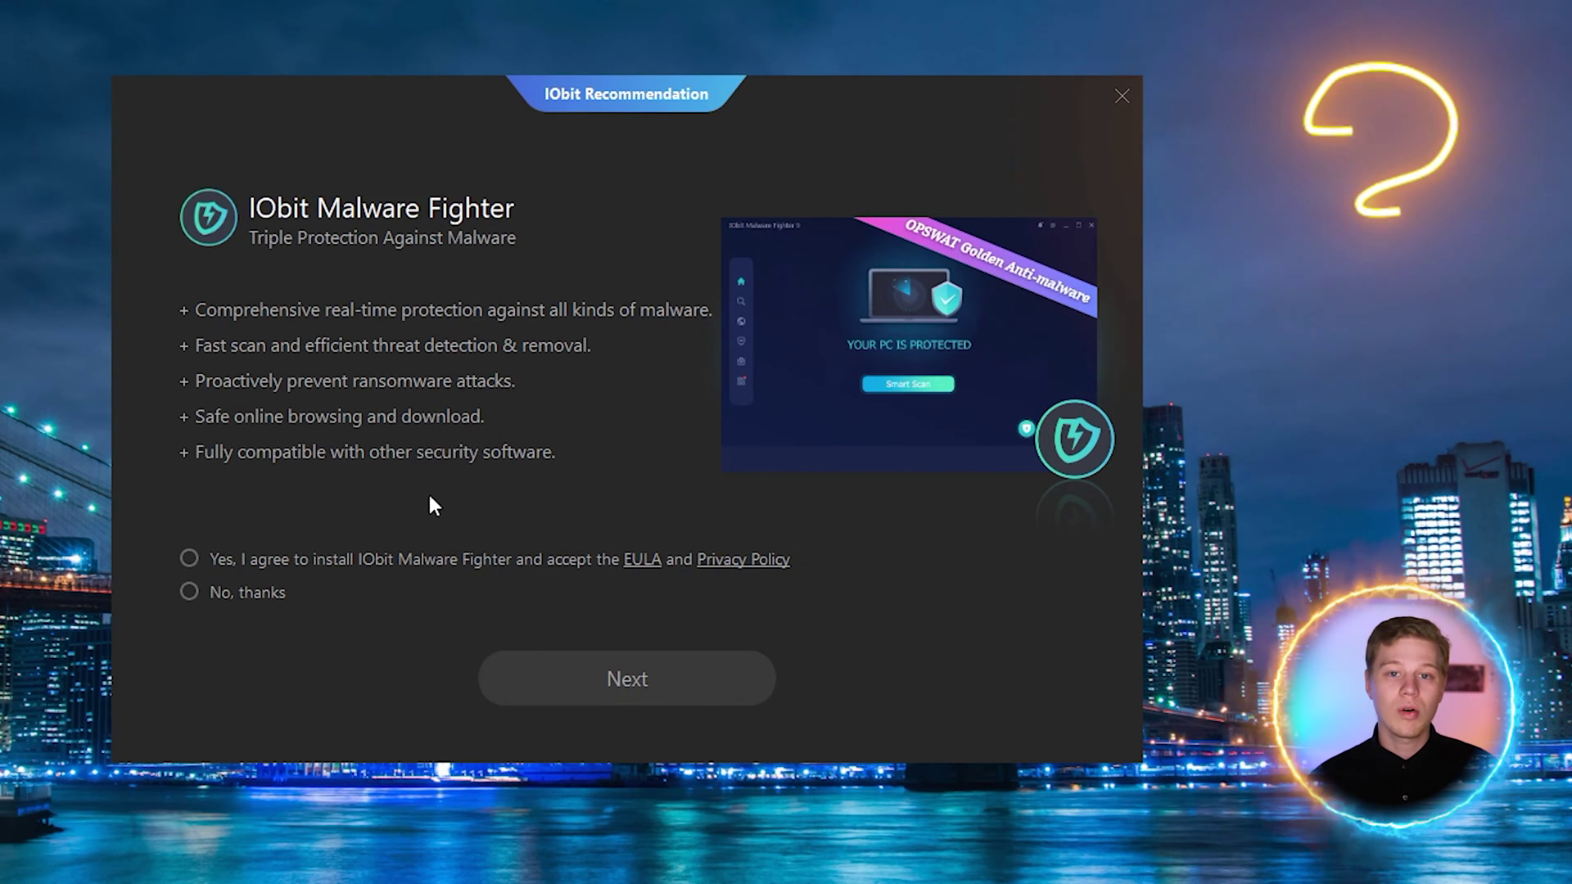
click(250, 592)
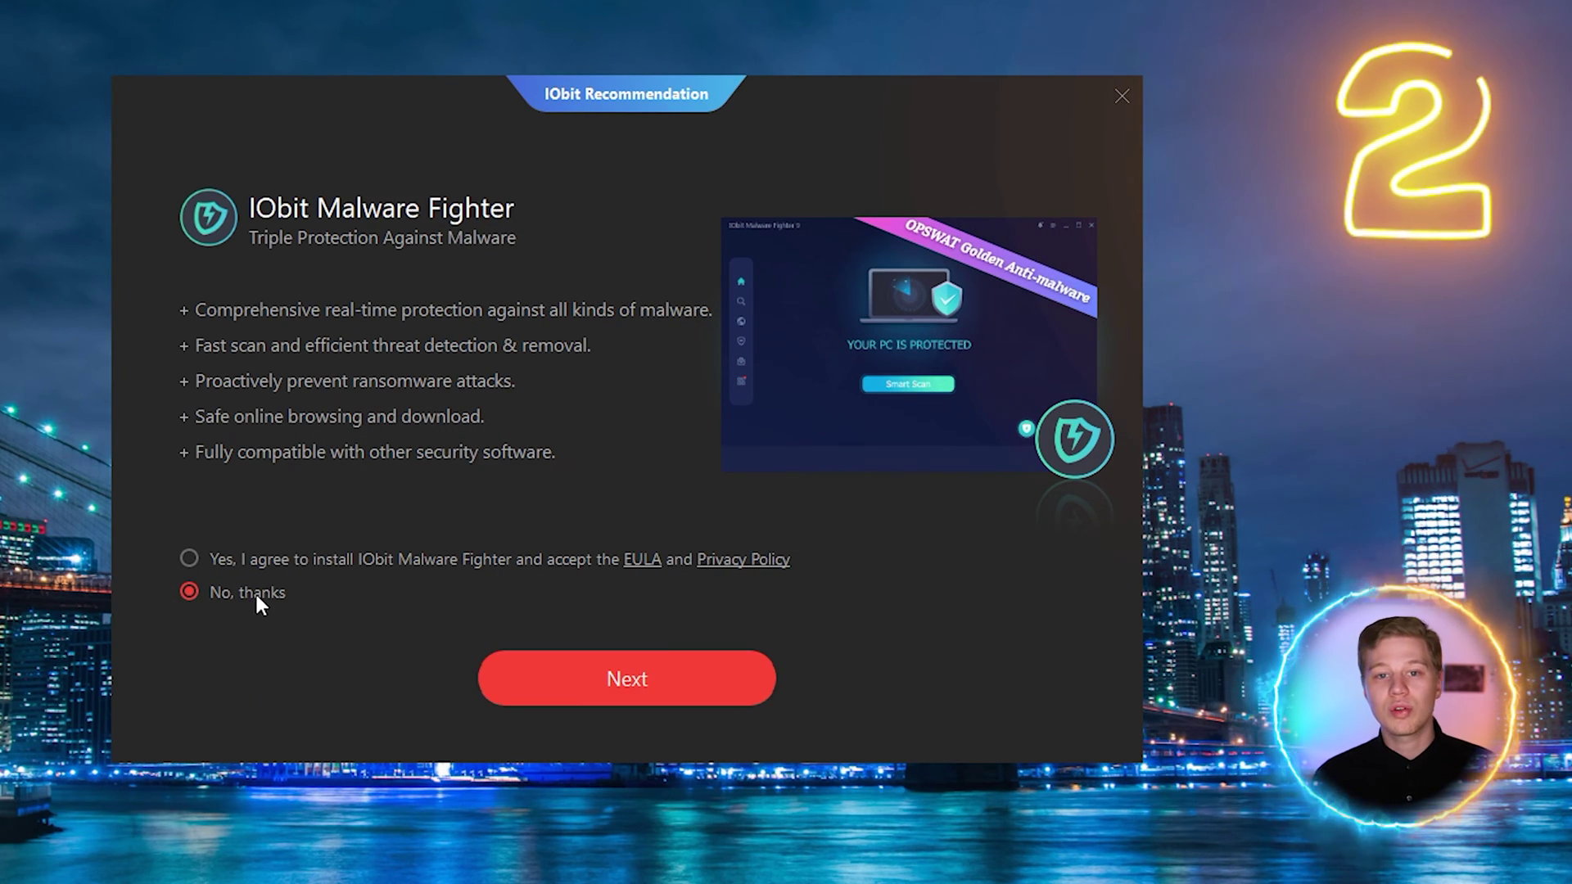
click(652, 680)
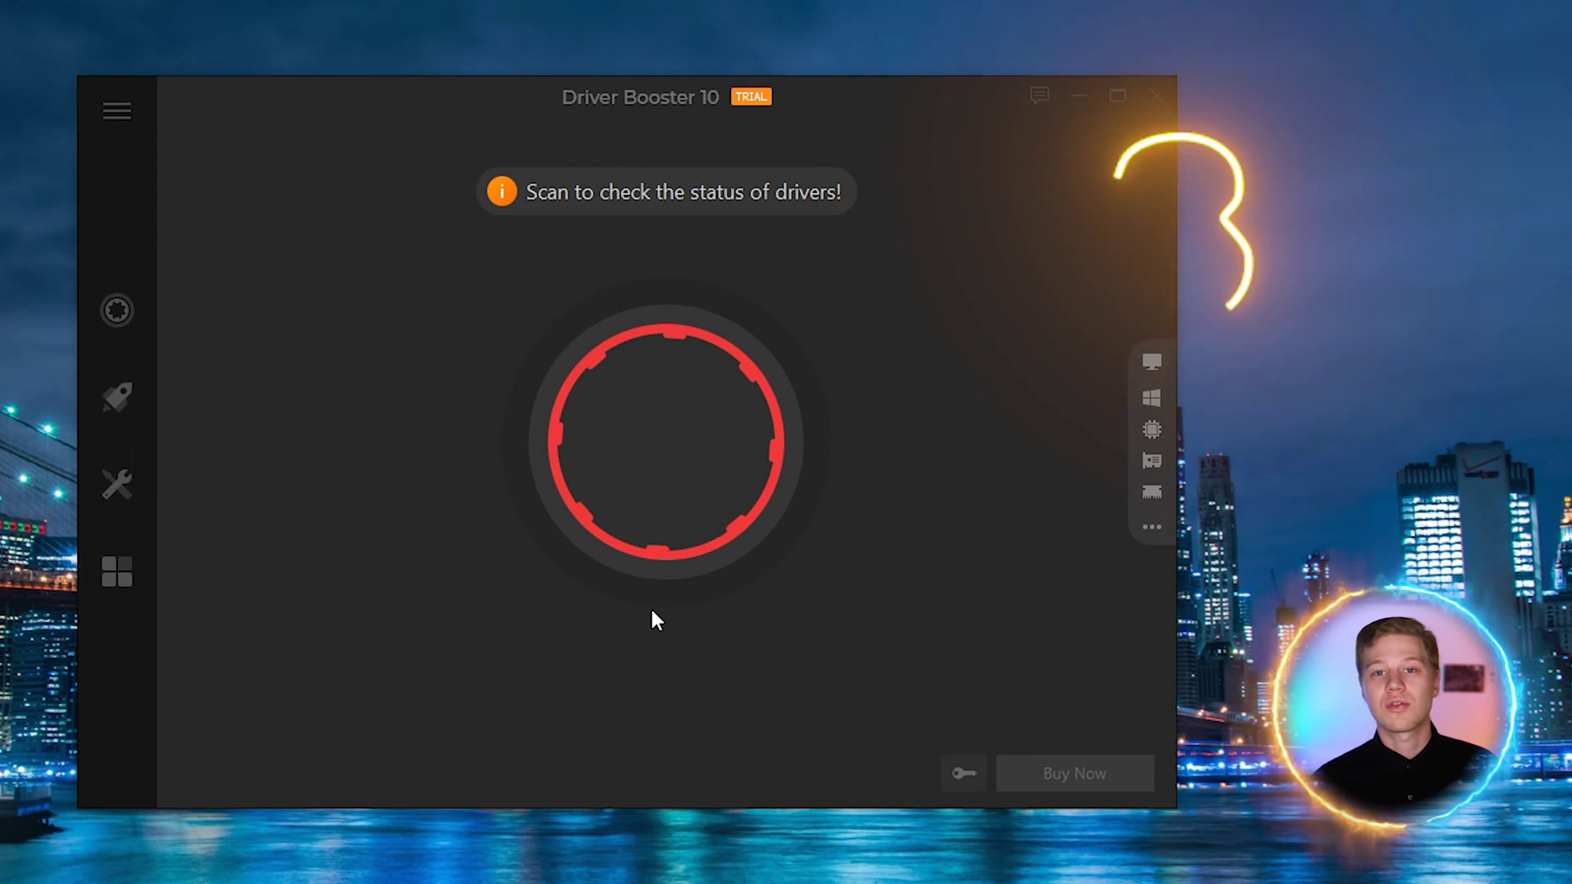
Scan for outdated drivers and start the Intel(R) UHD Graphics 630 driver update
click(660, 499)
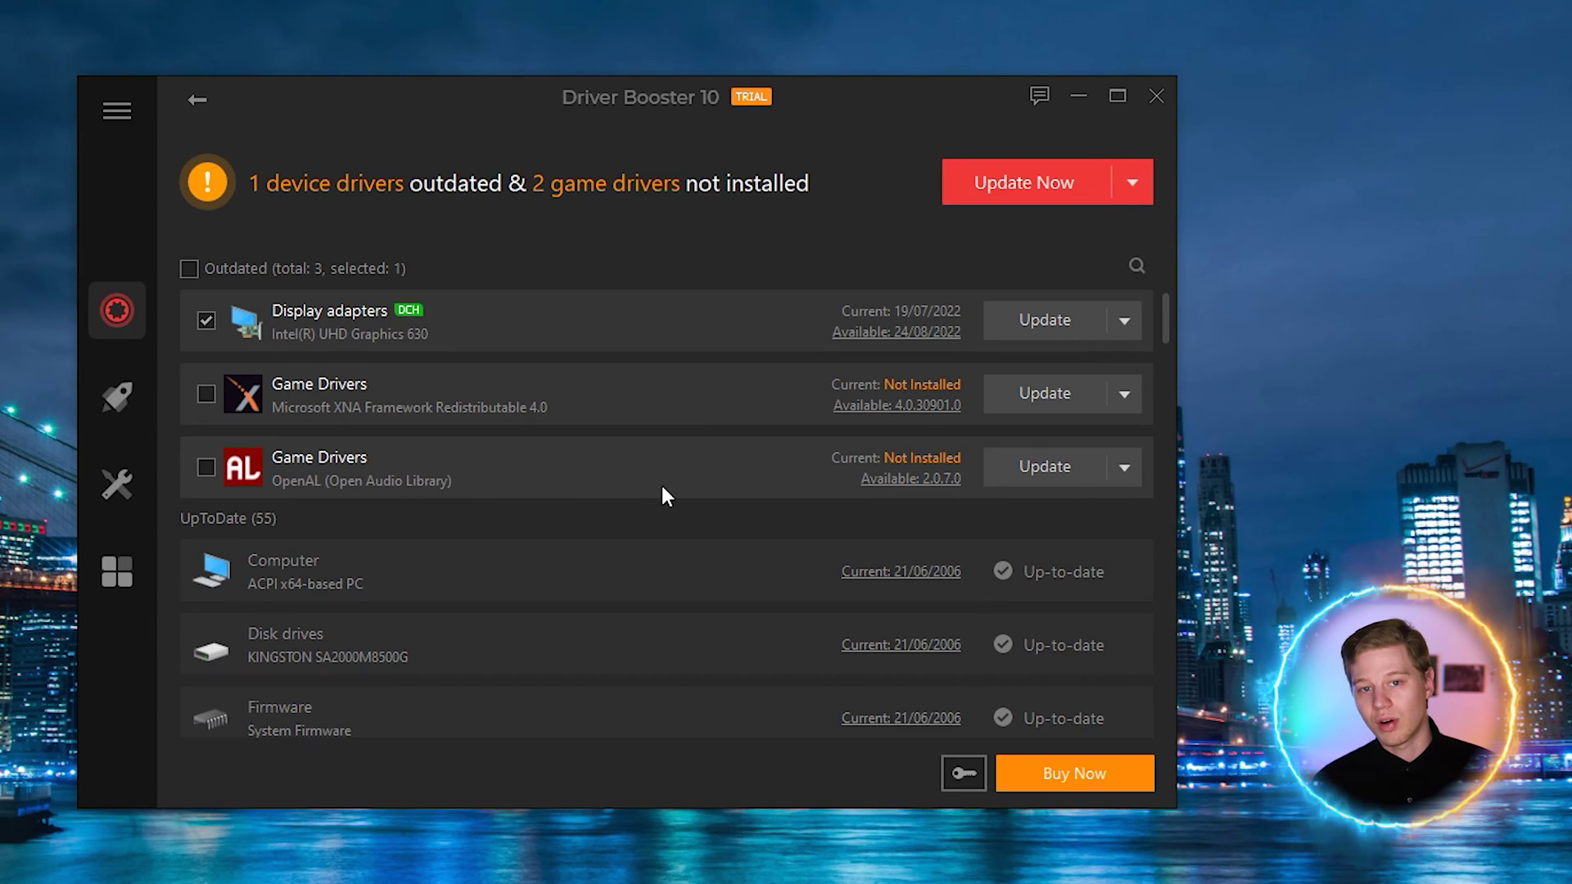
click(1124, 322)
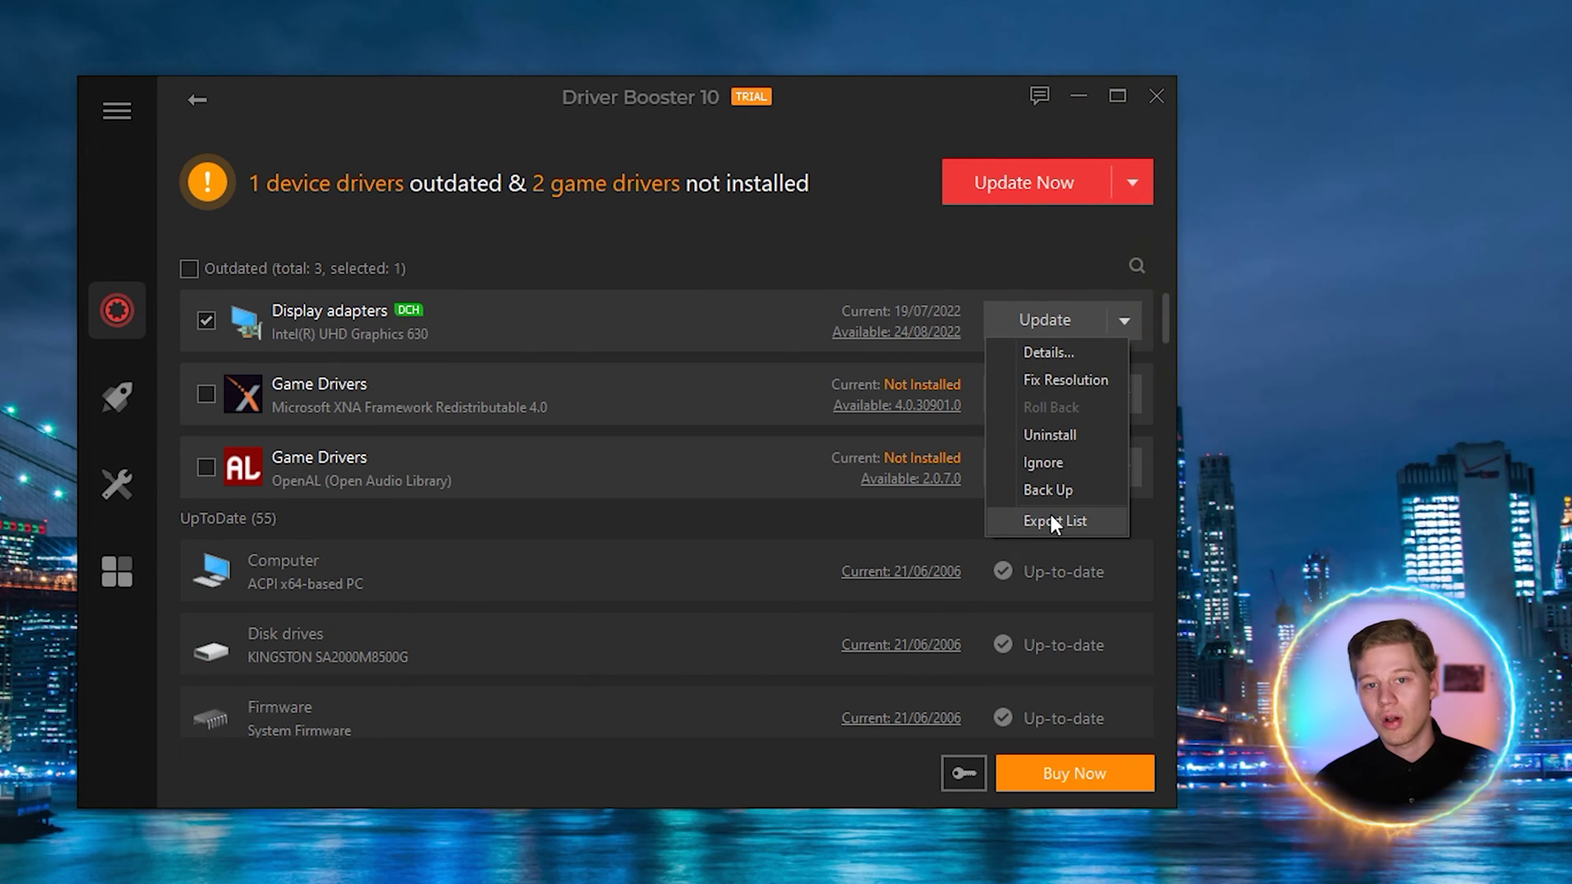
click(975, 261)
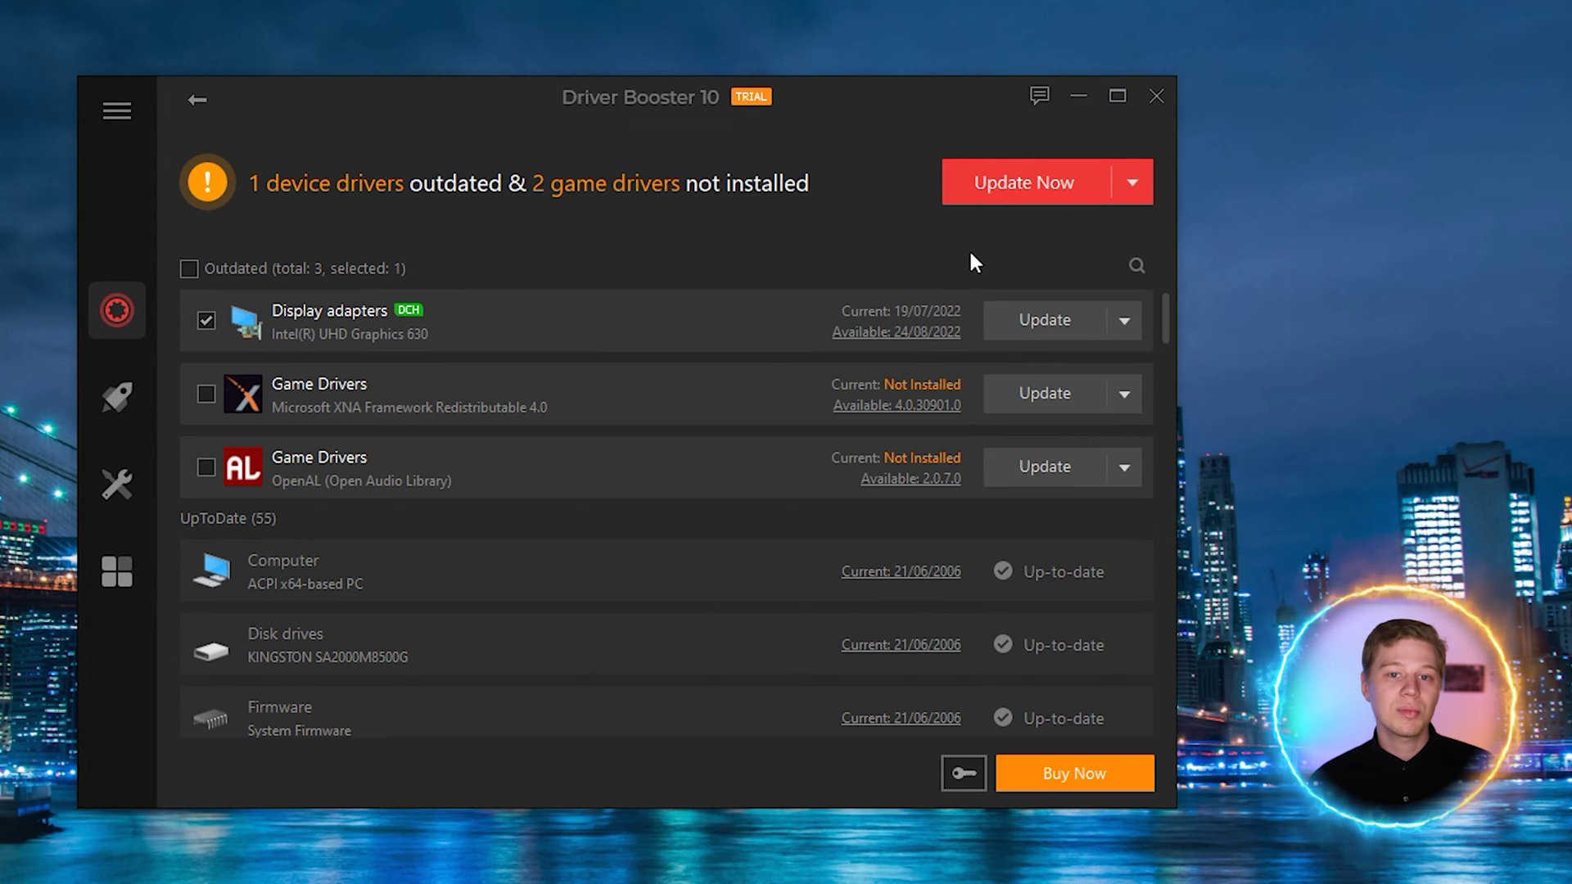
click(1025, 324)
click(842, 579)
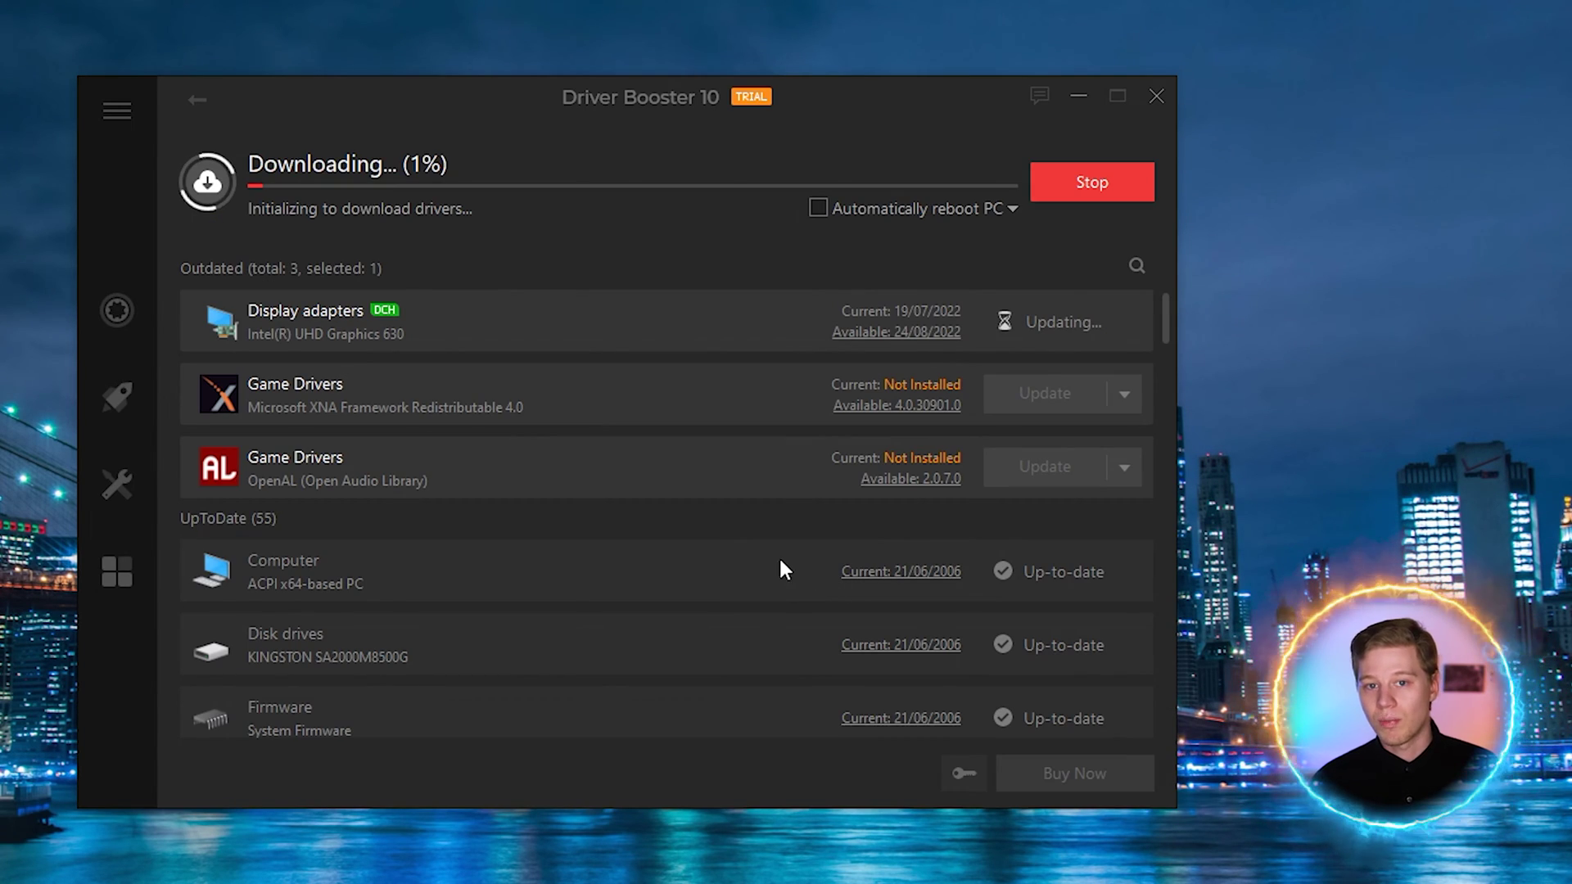